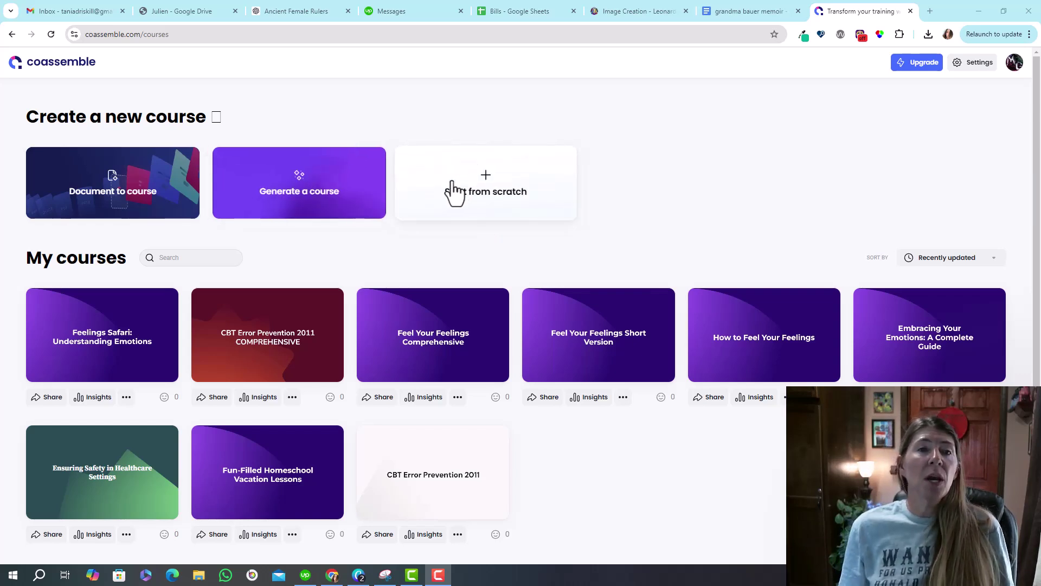
# Start an AI-generated course described as 'How to go viral on social media'.
pyautogui.click(297, 199)
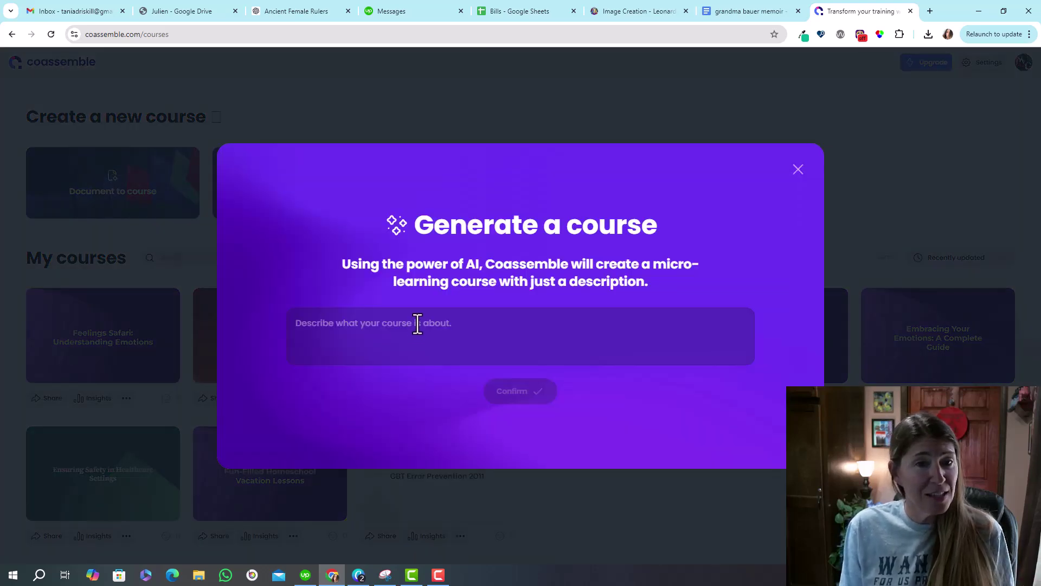
pyautogui.click(417, 323)
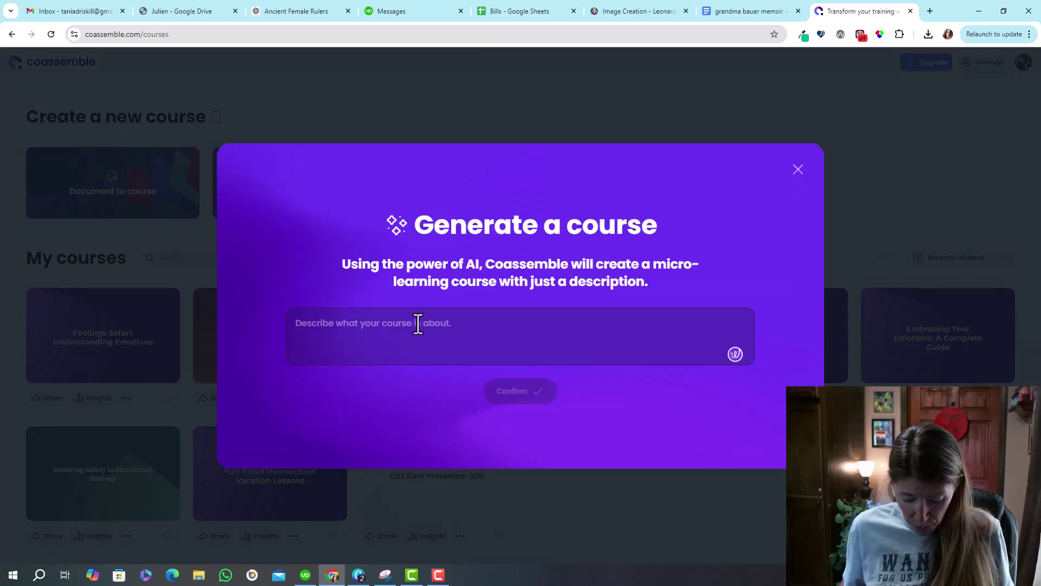
pyautogui.write('How to go viral on social media')
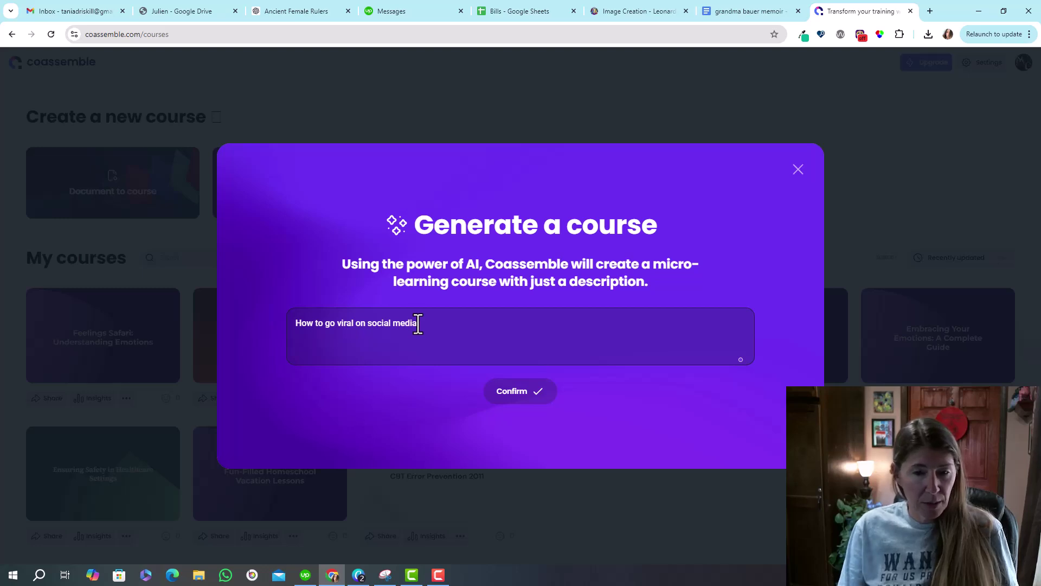
pyautogui.click(525, 391)
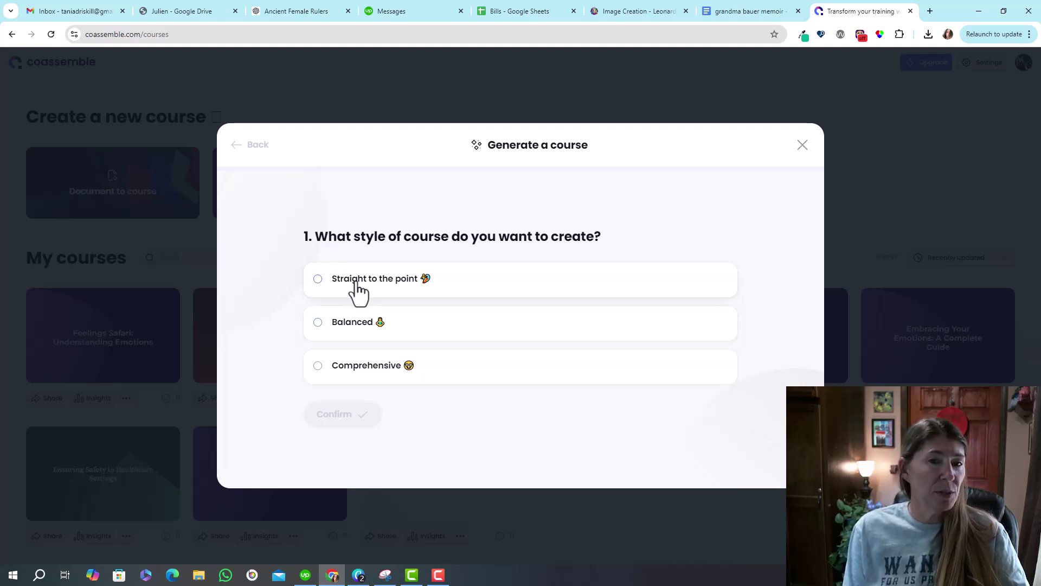
# Choose the Comprehensive course style and the Energetic tone.
pyautogui.click(353, 372)
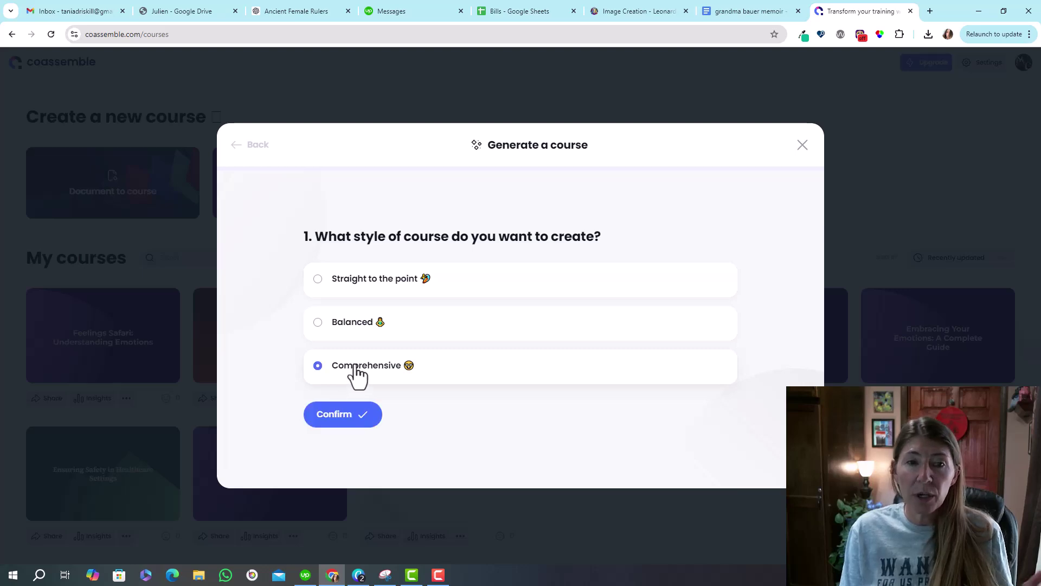
pyautogui.click(336, 416)
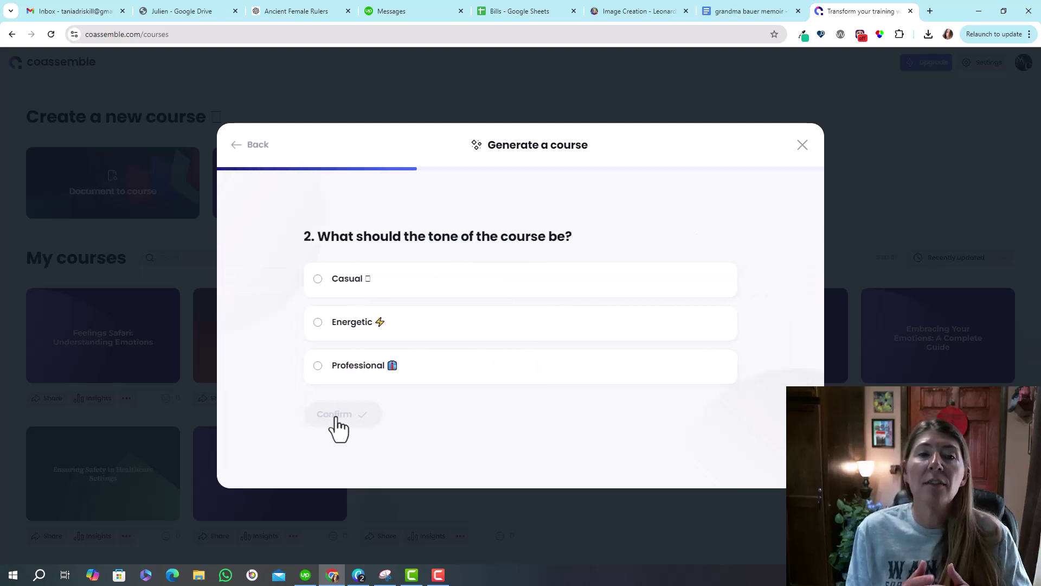
pyautogui.click(353, 323)
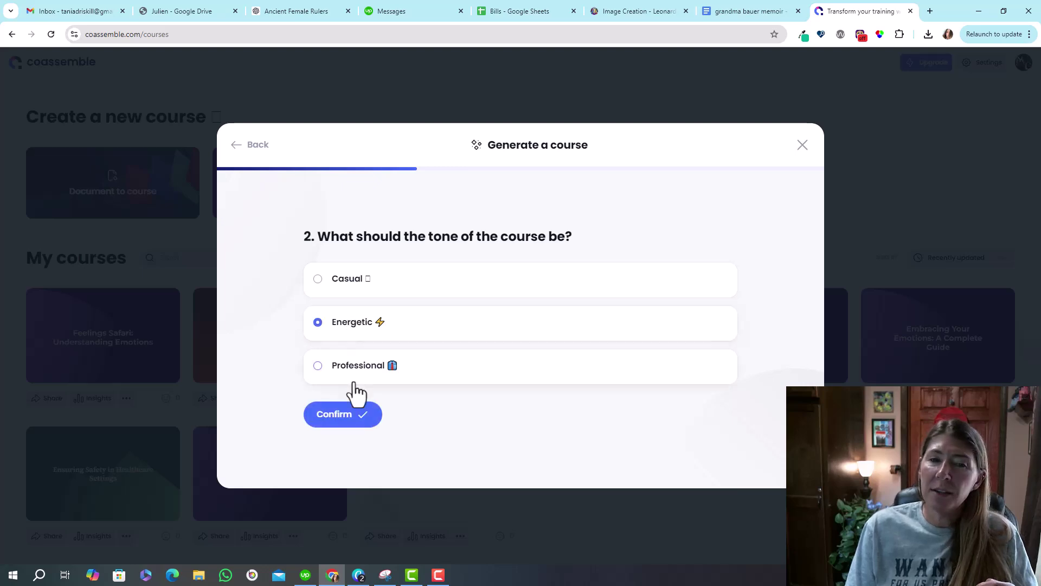
pyautogui.click(332, 419)
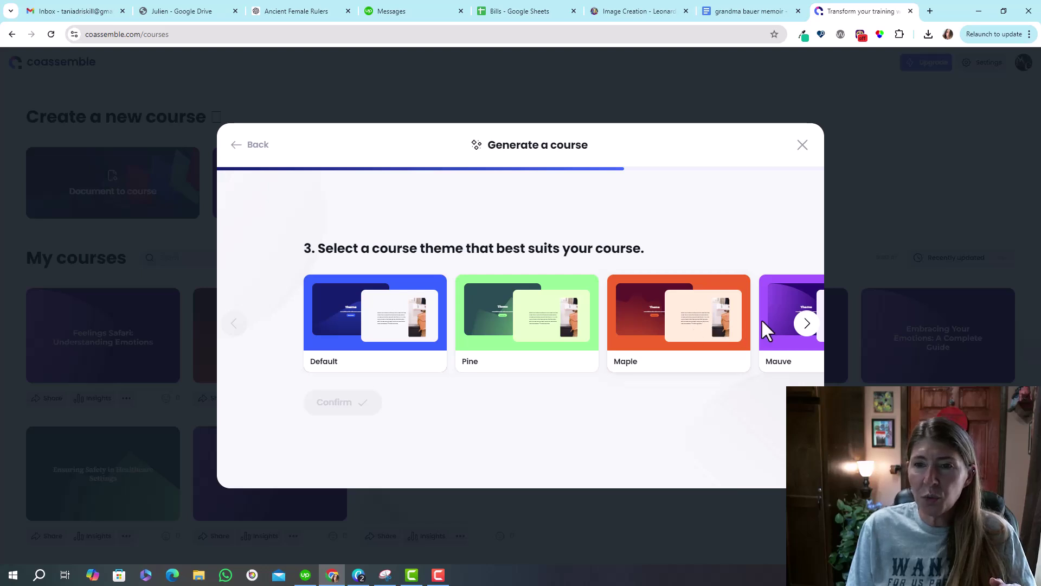
# Pick the Dark theme for the course from the theme options.
pyautogui.click(807, 323)
pyautogui.click(786, 309)
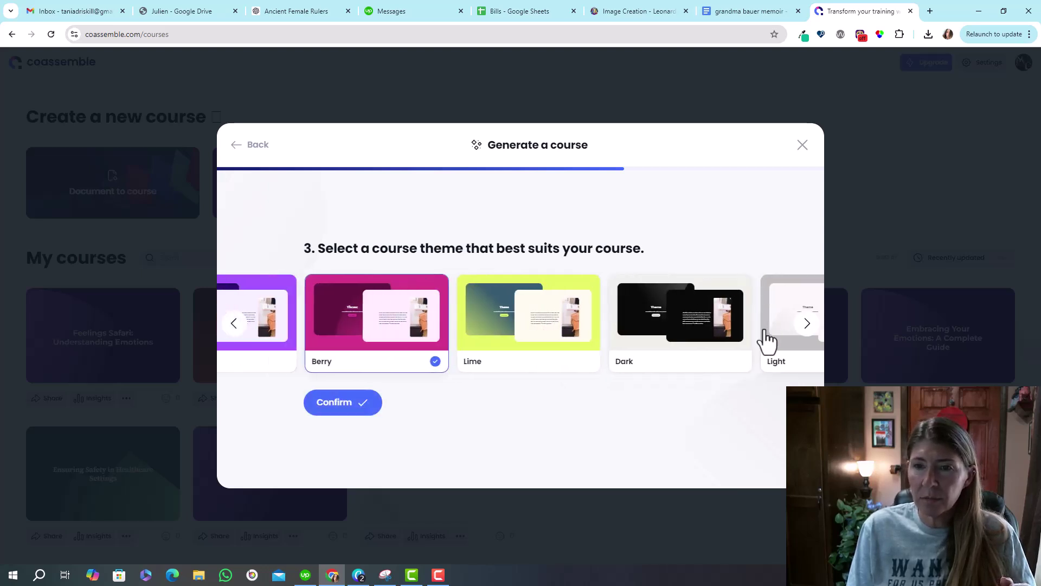
pyautogui.click(645, 354)
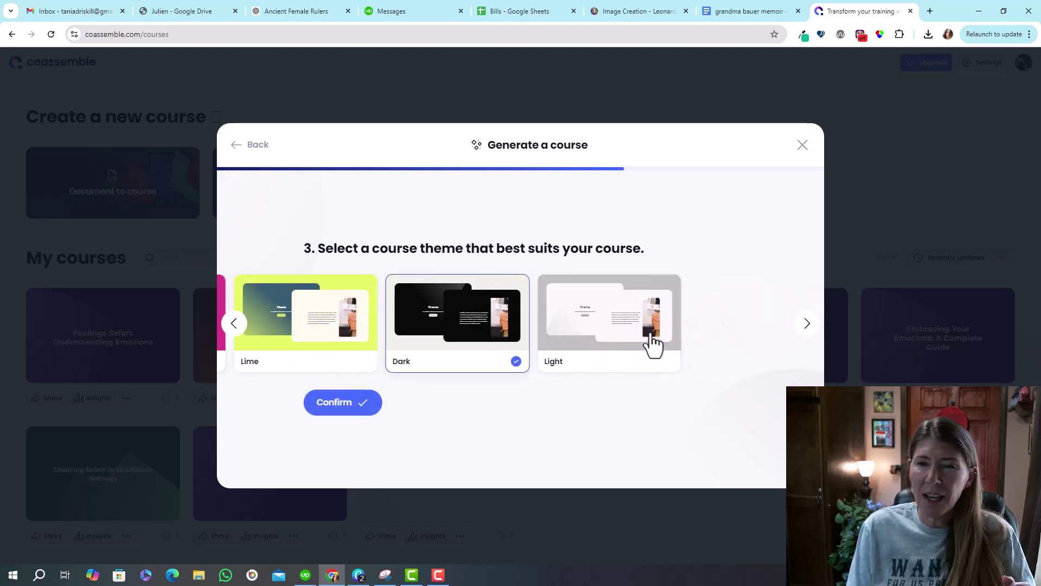
# Create the Dark-themed course, browse its first screens while it generates, and dismiss the completion notice.
pyautogui.click(341, 409)
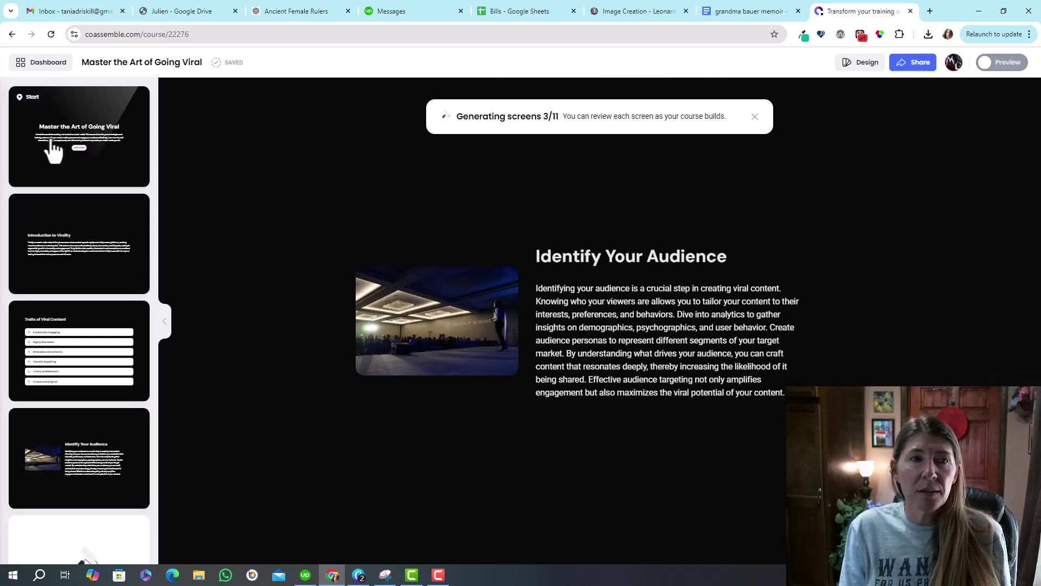
pyautogui.click(48, 140)
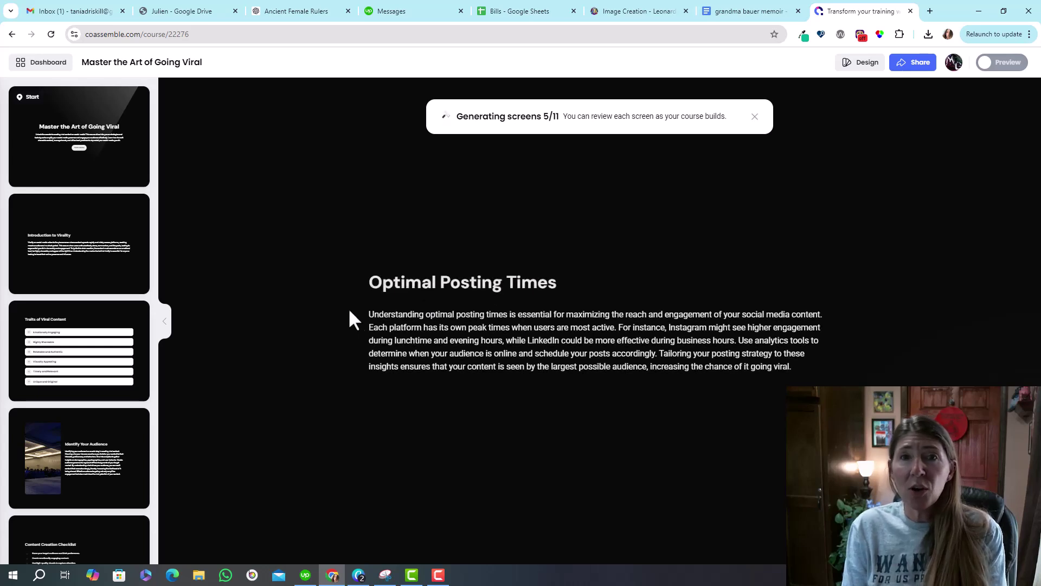
pyautogui.click(82, 260)
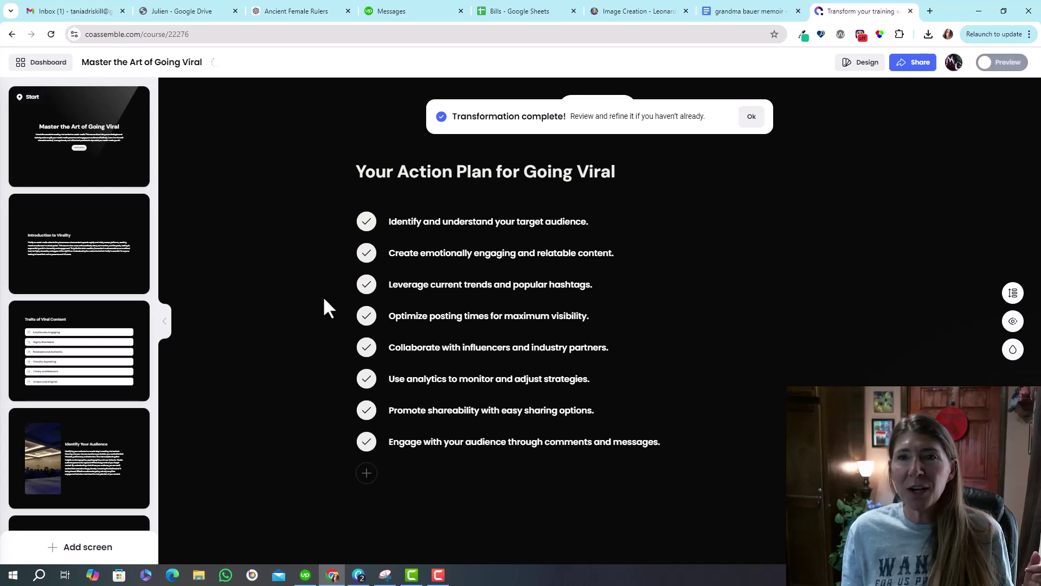
pyautogui.click(752, 117)
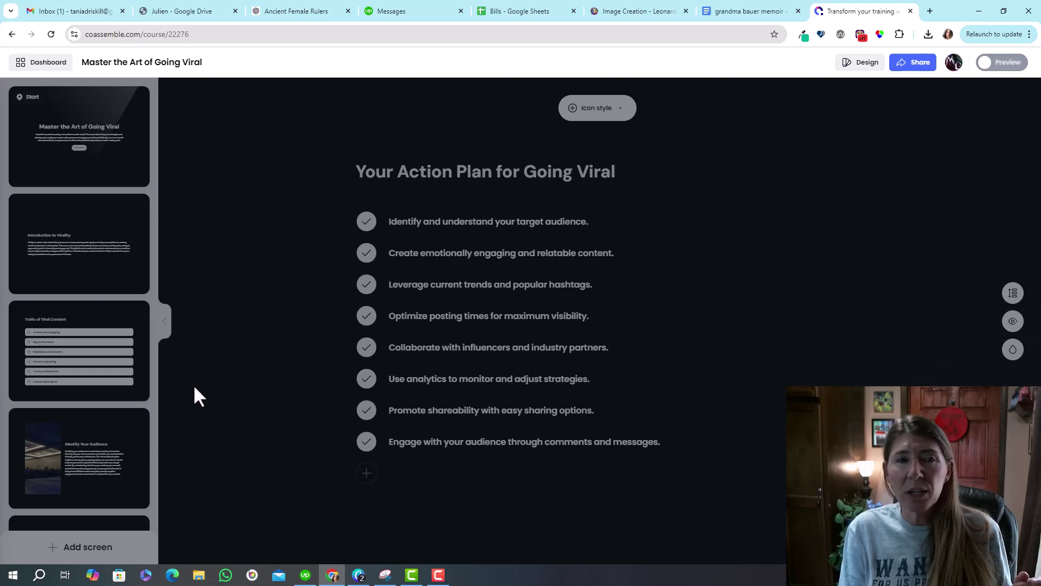
# Enable Time estimate in the start screen's display options and set it to 20 minutes.
pyautogui.click(84, 140)
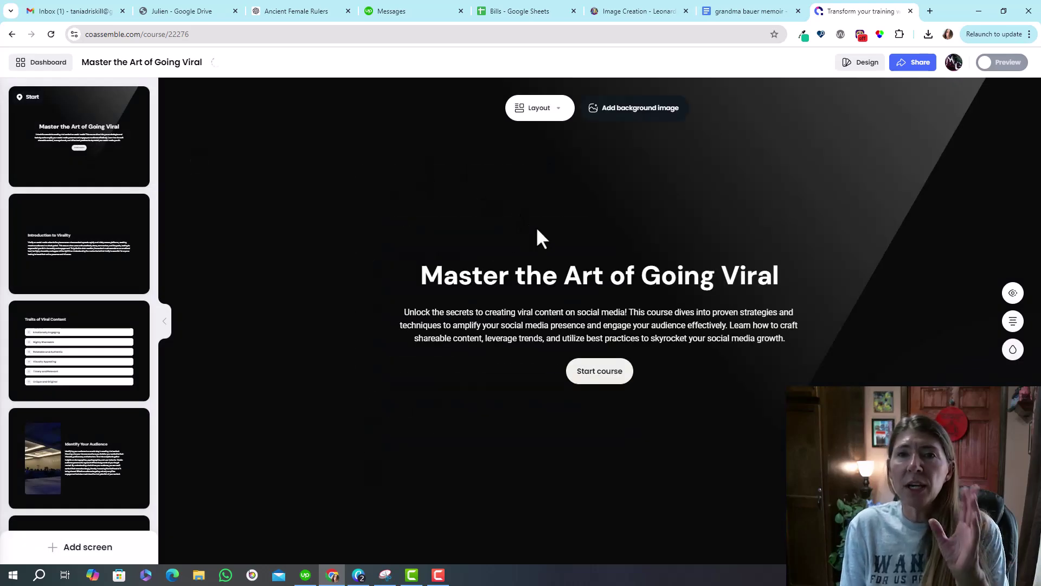
pyautogui.click(558, 107)
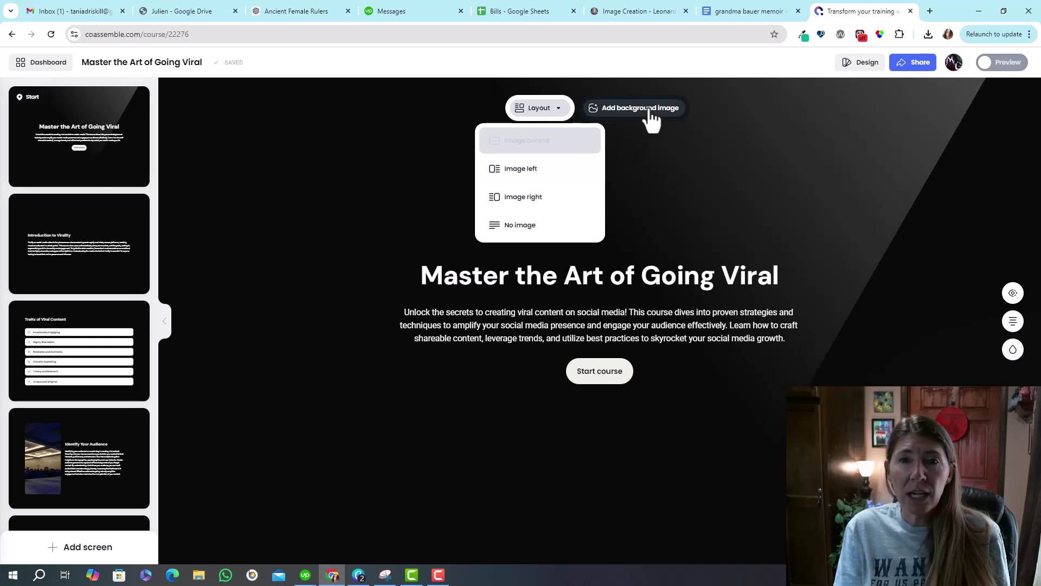
pyautogui.click(1013, 293)
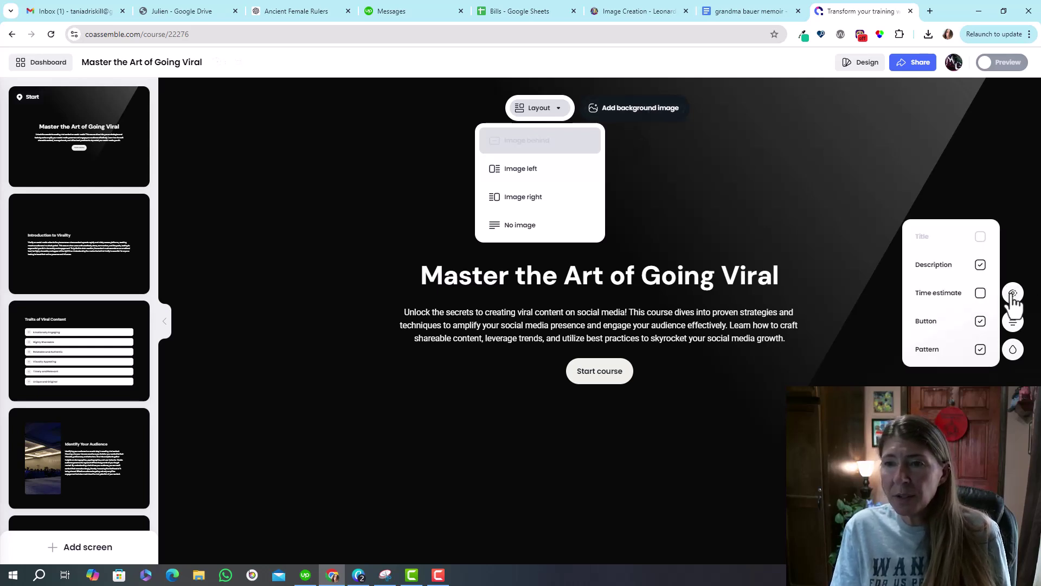
pyautogui.click(981, 293)
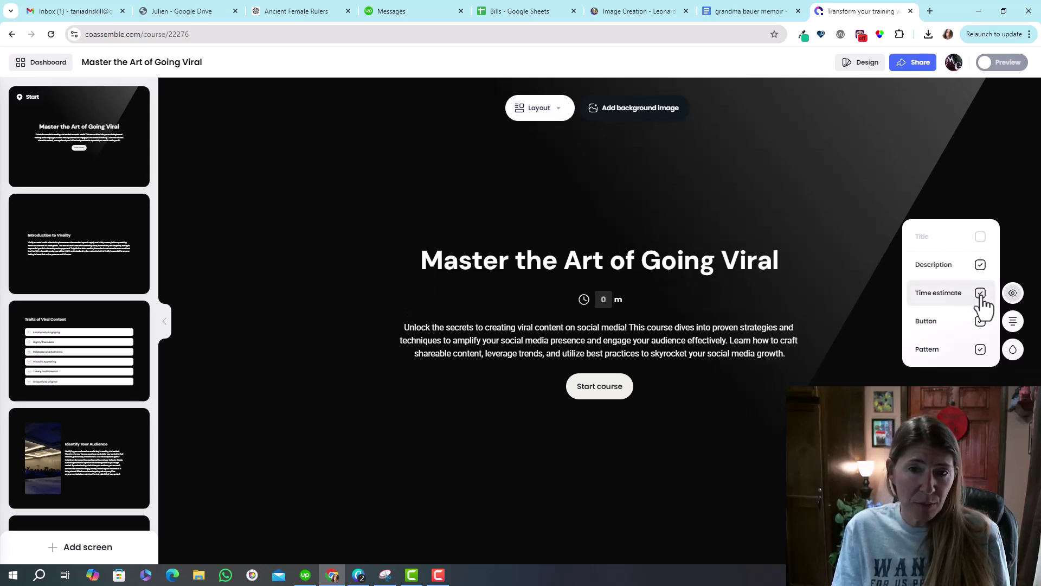
pyautogui.click(604, 299)
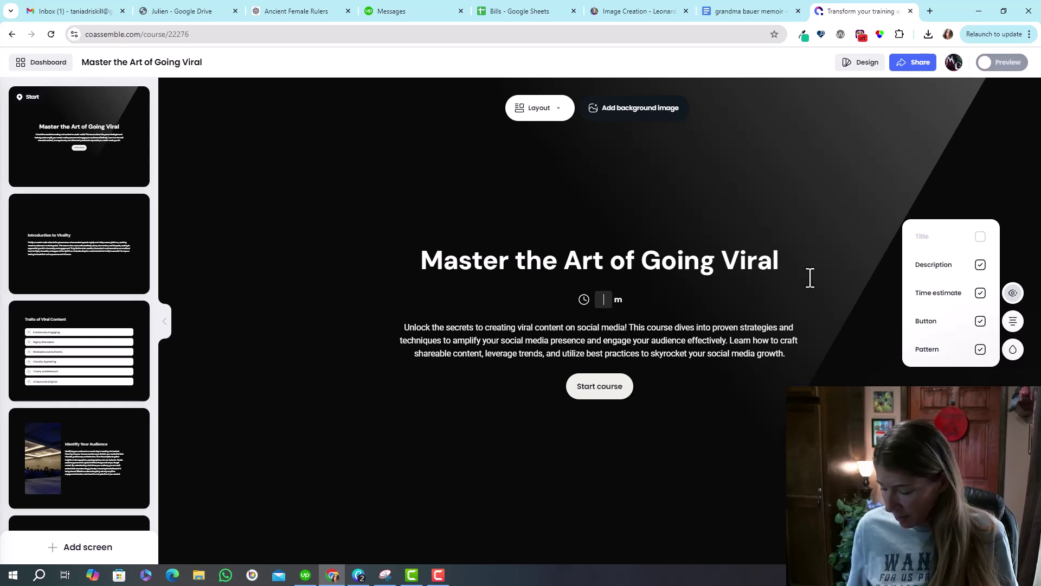
pyautogui.write('20')
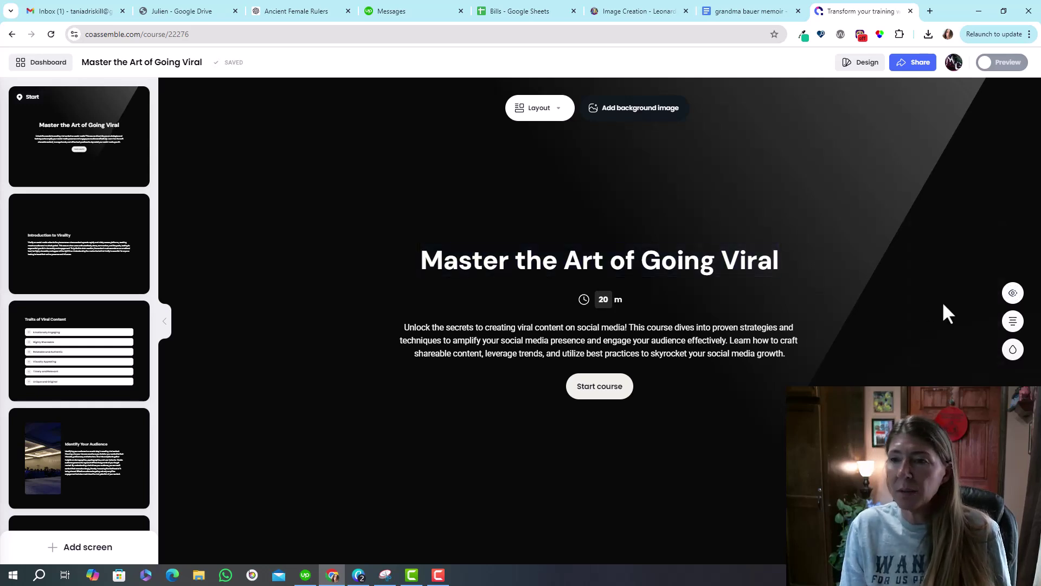
pyautogui.click(1013, 321)
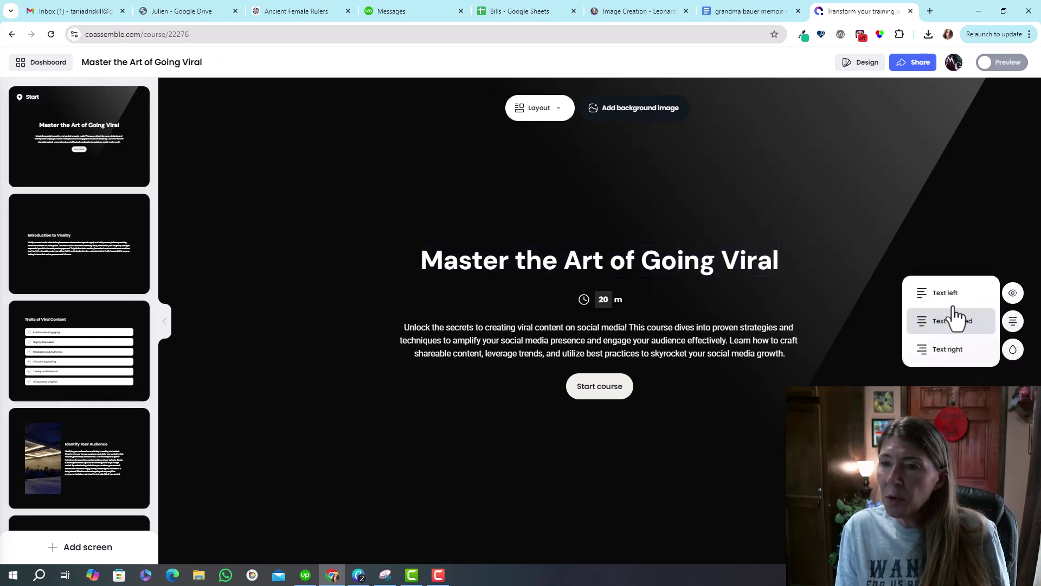
pyautogui.click(1013, 350)
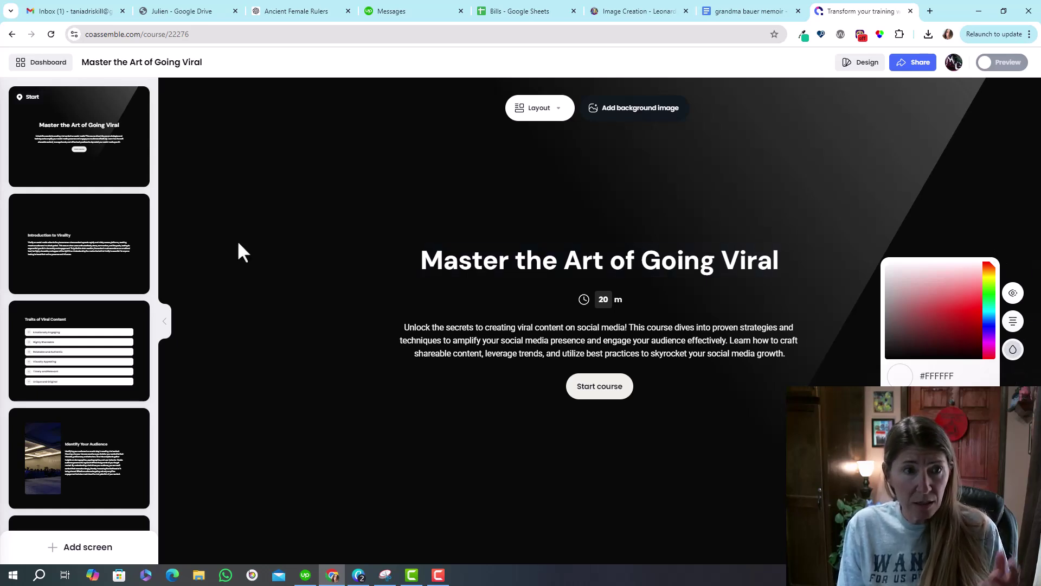
pyautogui.moveTo(104, 236)
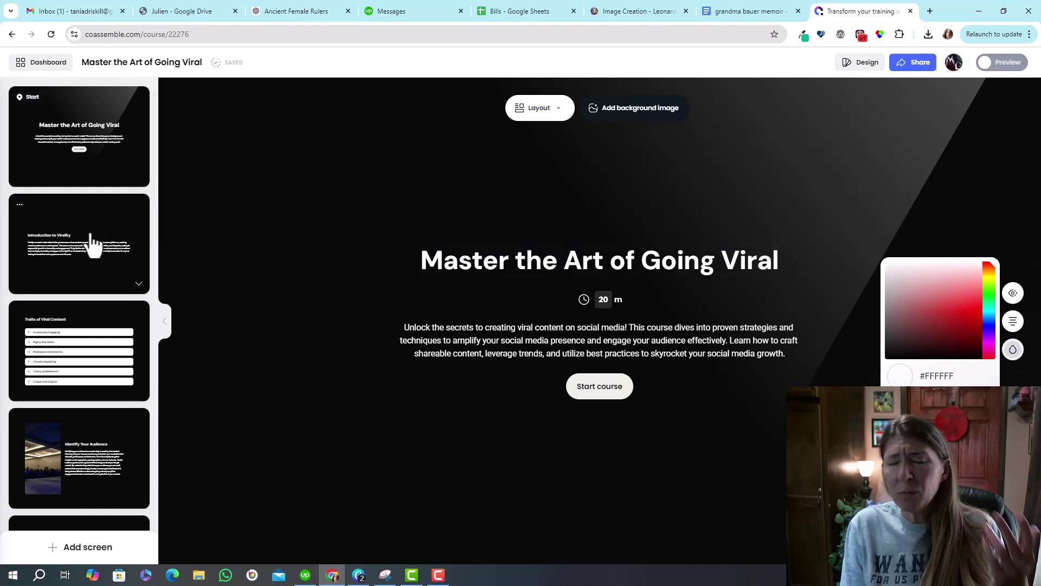
# On the Traits of Viral Content screen, review the items and switch the list icons to arrows.
pyautogui.click(93, 248)
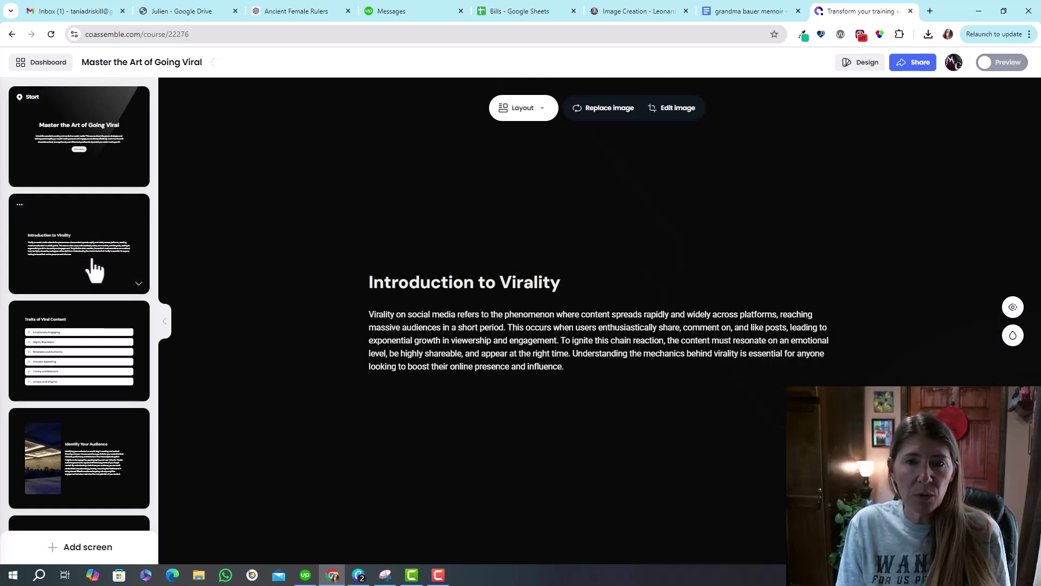
pyautogui.click(71, 366)
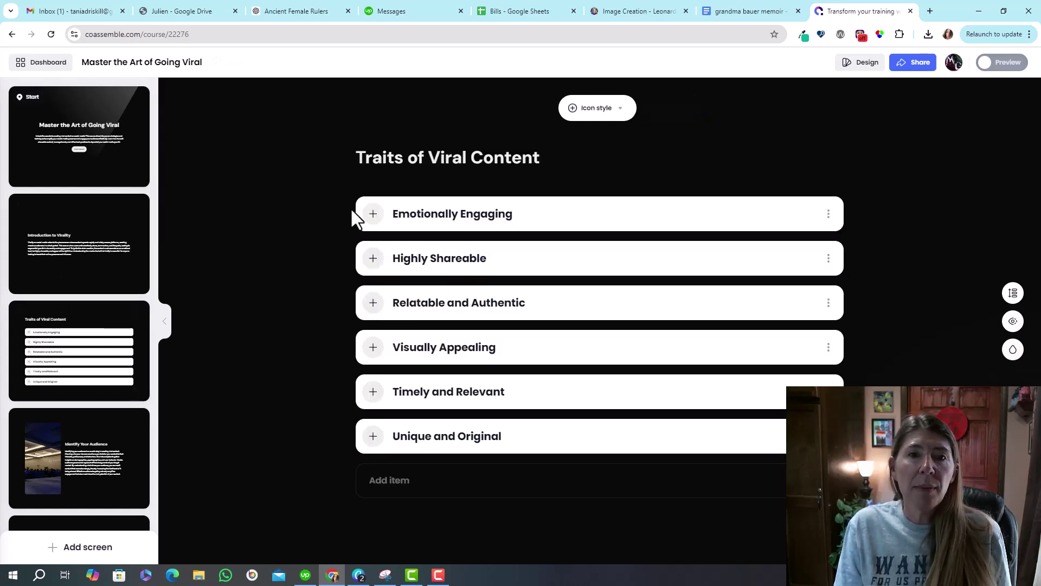
pyautogui.click(371, 213)
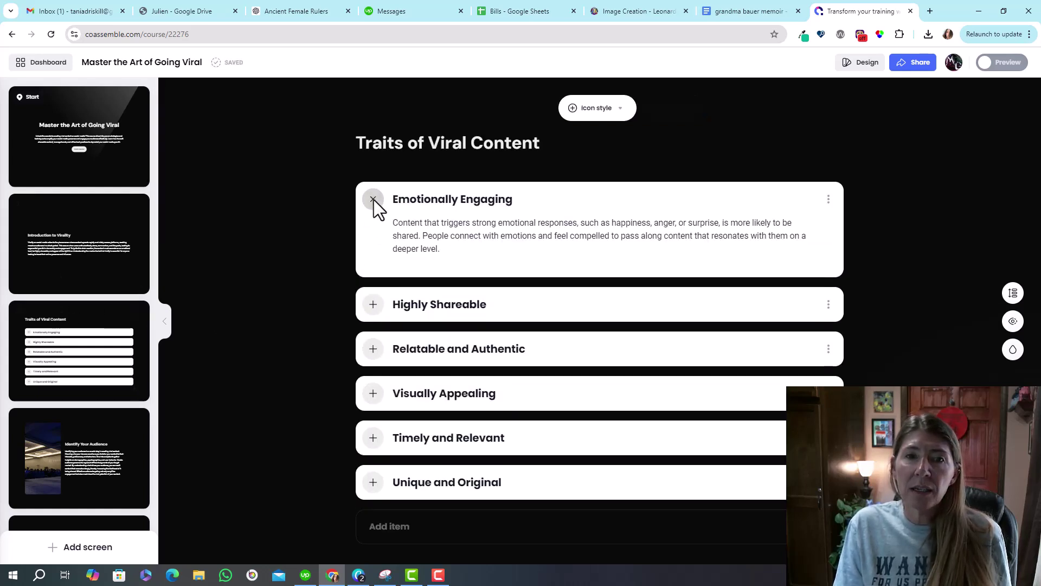
pyautogui.click(374, 200)
pyautogui.click(373, 259)
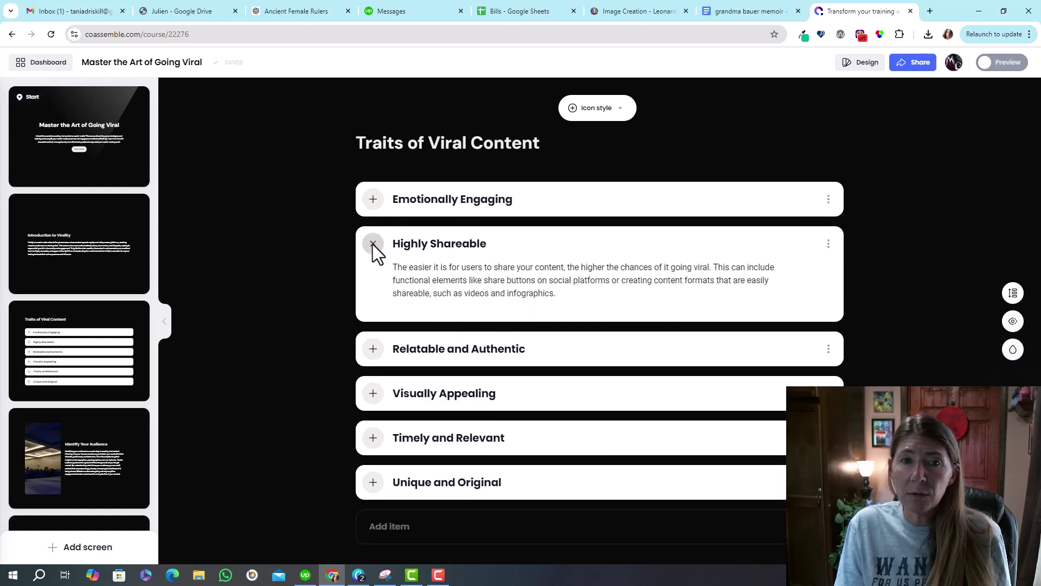
pyautogui.click(373, 243)
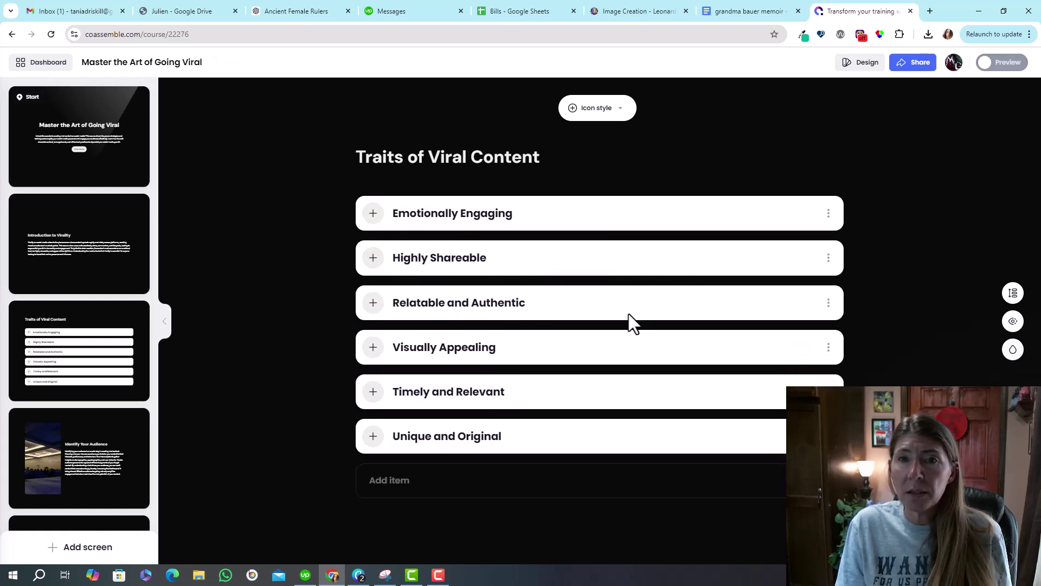
pyautogui.click(619, 111)
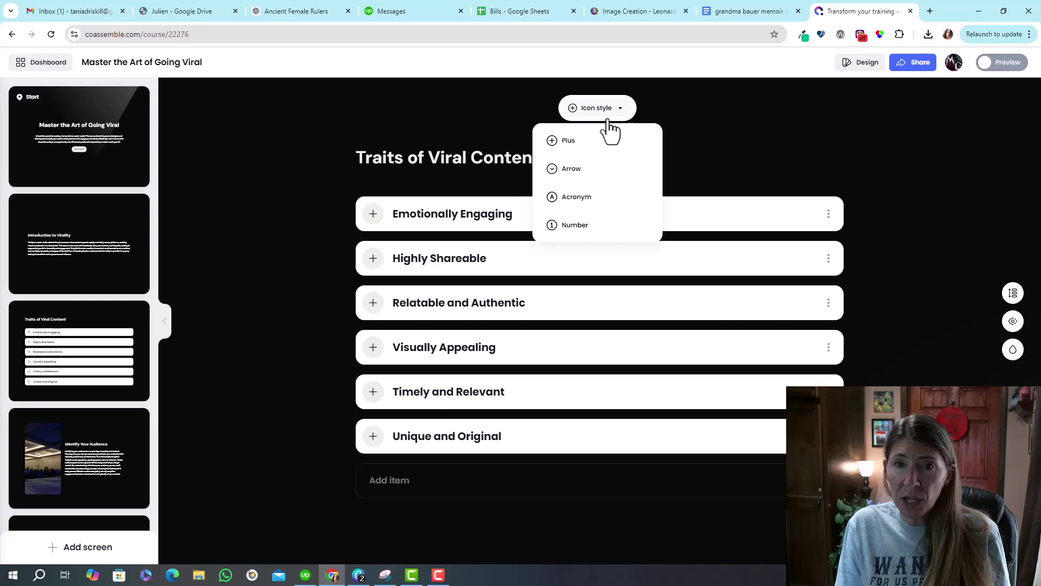
pyautogui.click(567, 170)
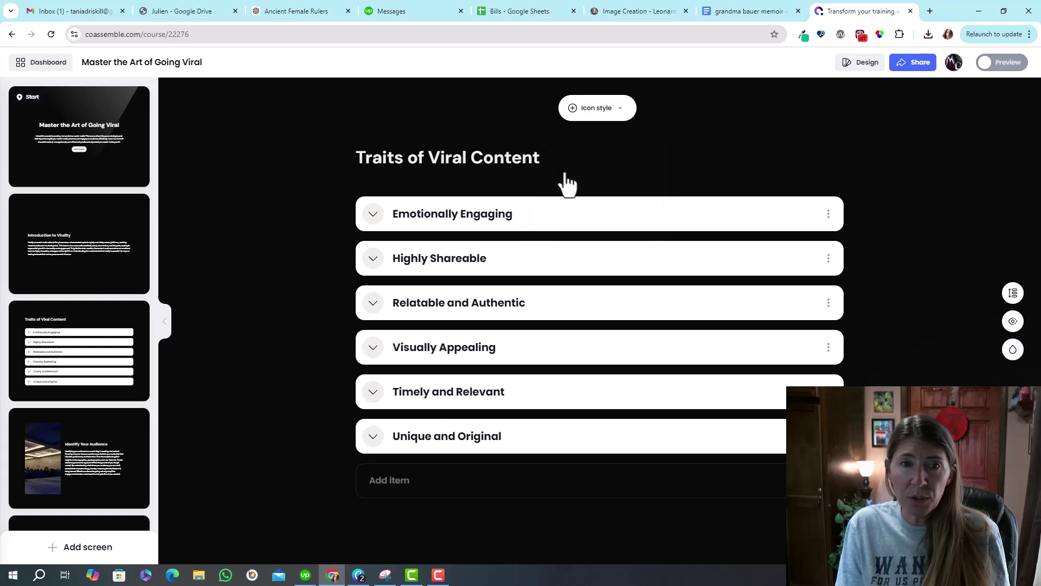
# Move Relatable and Authentic to the top of the list and show a description line.
pyautogui.click(1013, 293)
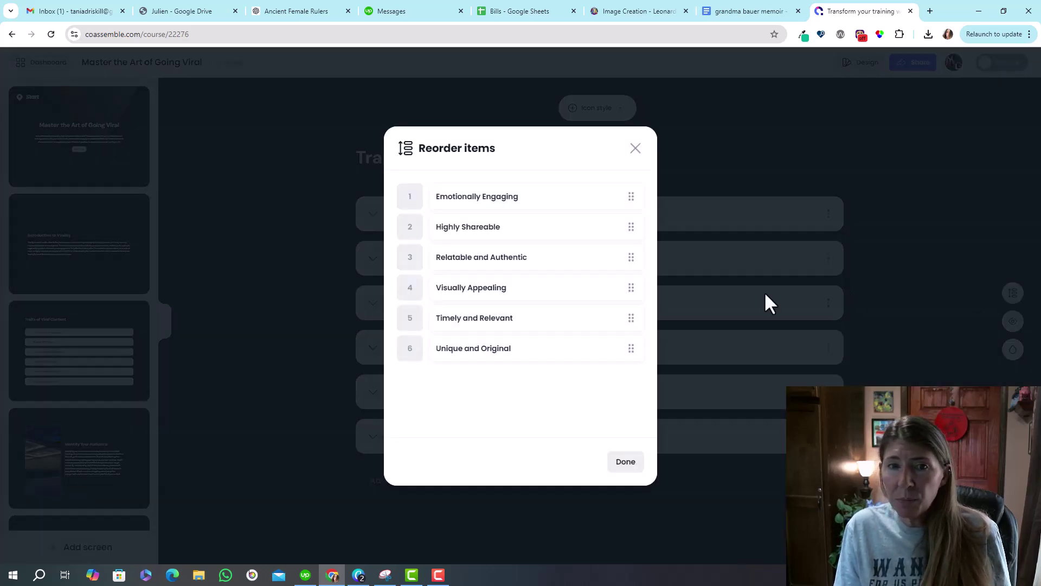
pyautogui.moveTo(631, 257); pyautogui.dragTo(631, 209)
pyautogui.click(637, 150)
pyautogui.click(1013, 322)
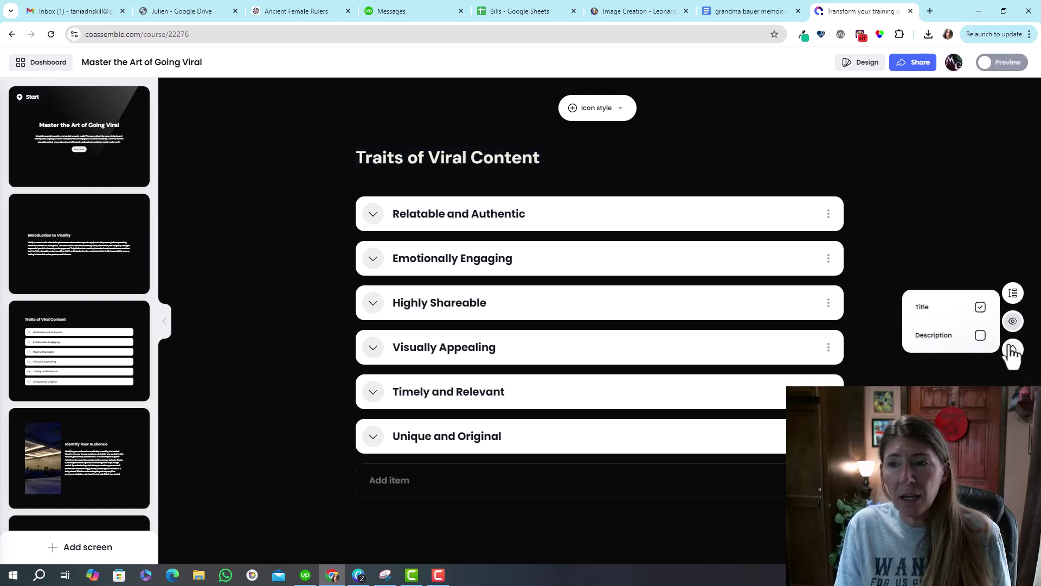
pyautogui.click(981, 335)
pyautogui.click(408, 179)
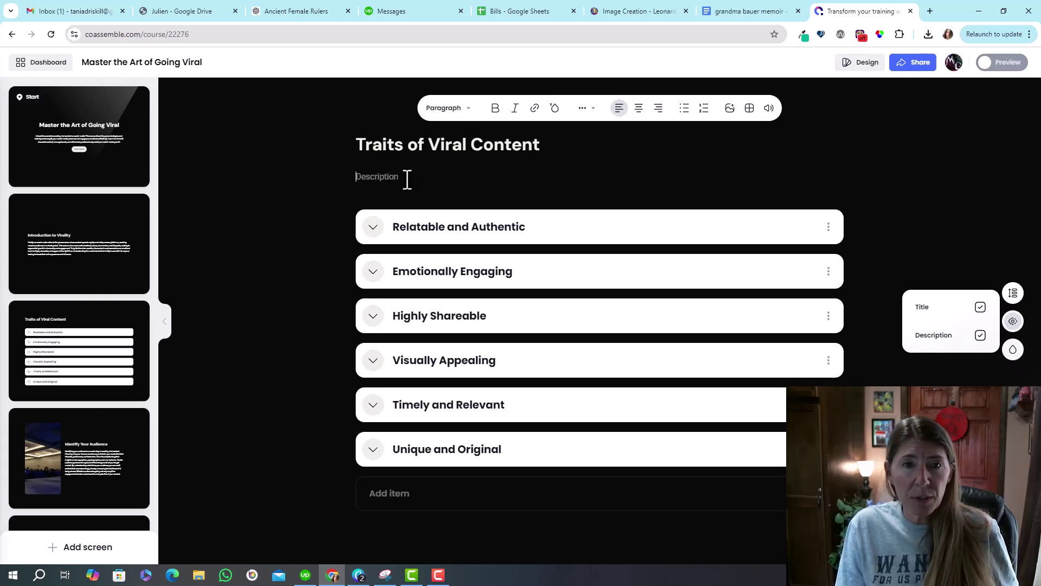
# Reload the crashed course page from the Aw, Snap error screen.
pyautogui.write('s')
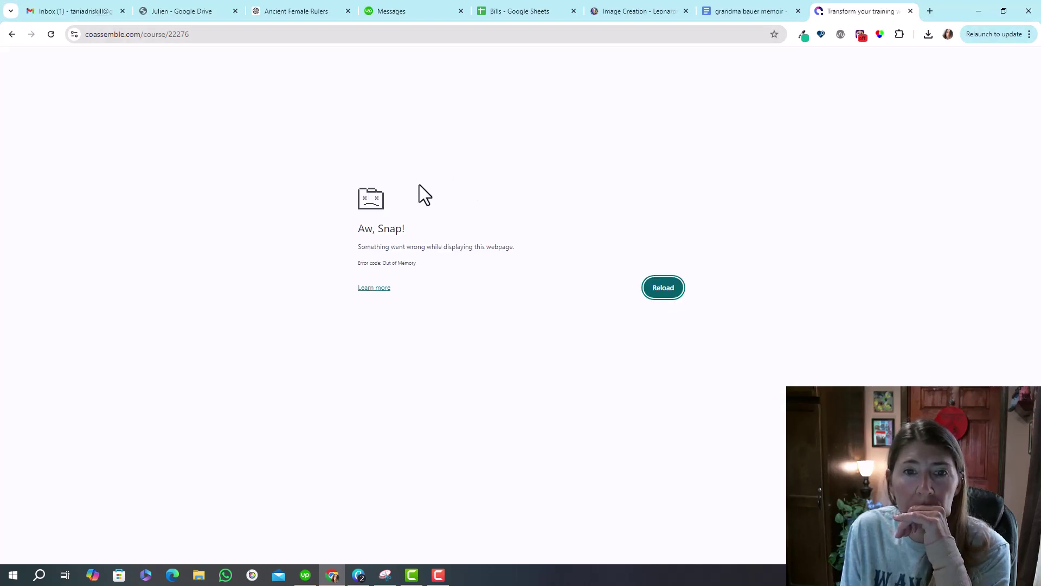
pyautogui.click(51, 34)
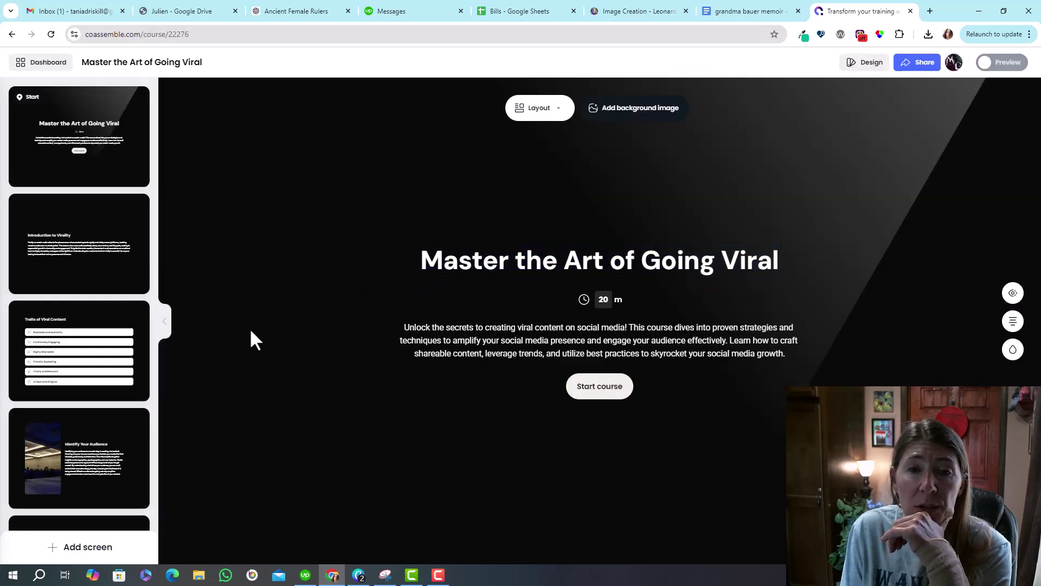
# Review the Traits, Audience, Trends and Engagement Techniques screens, stepping through carousel slides 2-4.
pyautogui.click(77, 347)
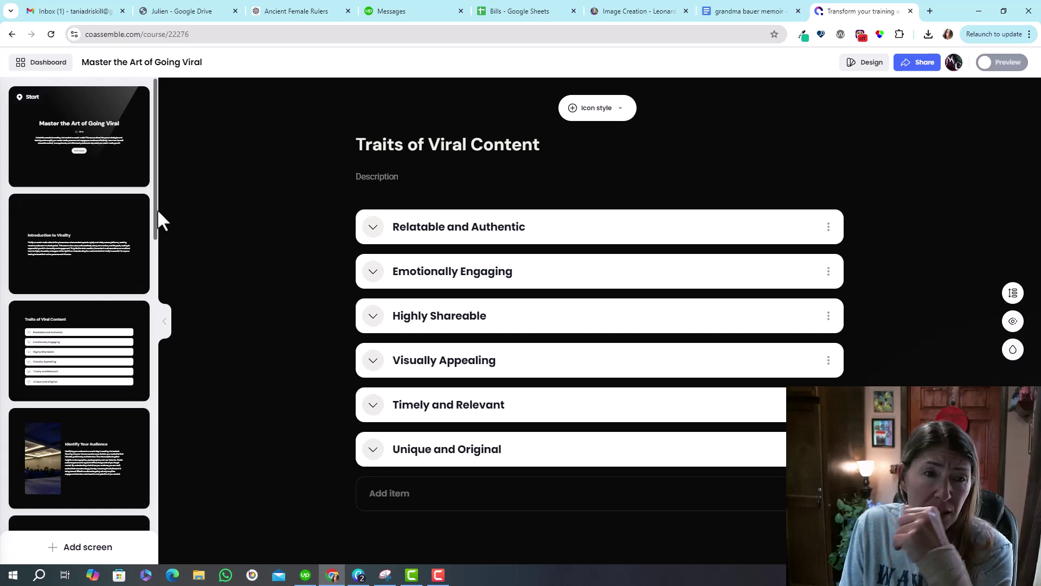
pyautogui.moveTo(155, 211); pyautogui.dragTo(157, 274)
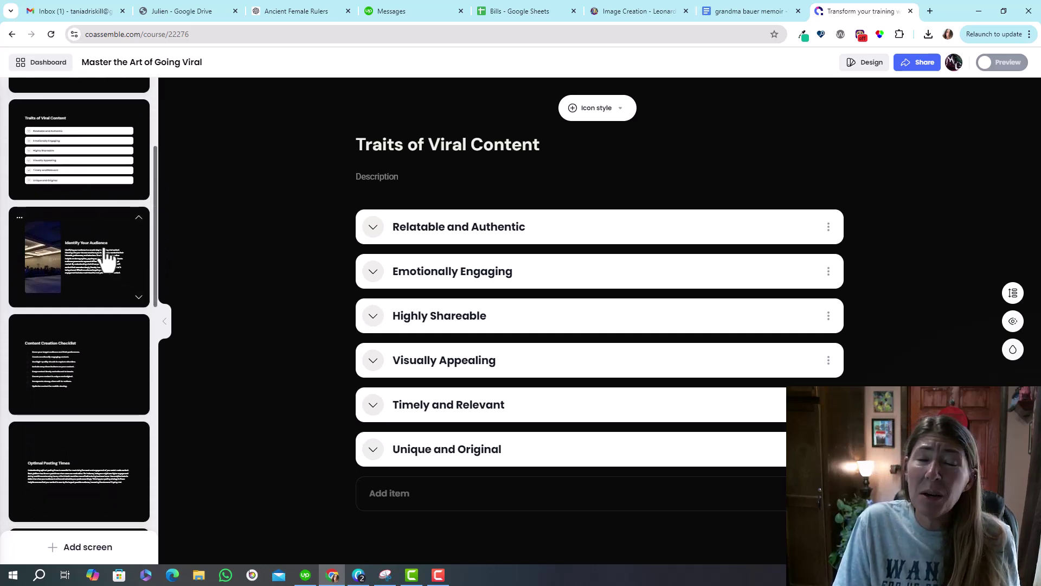
pyautogui.click(107, 260)
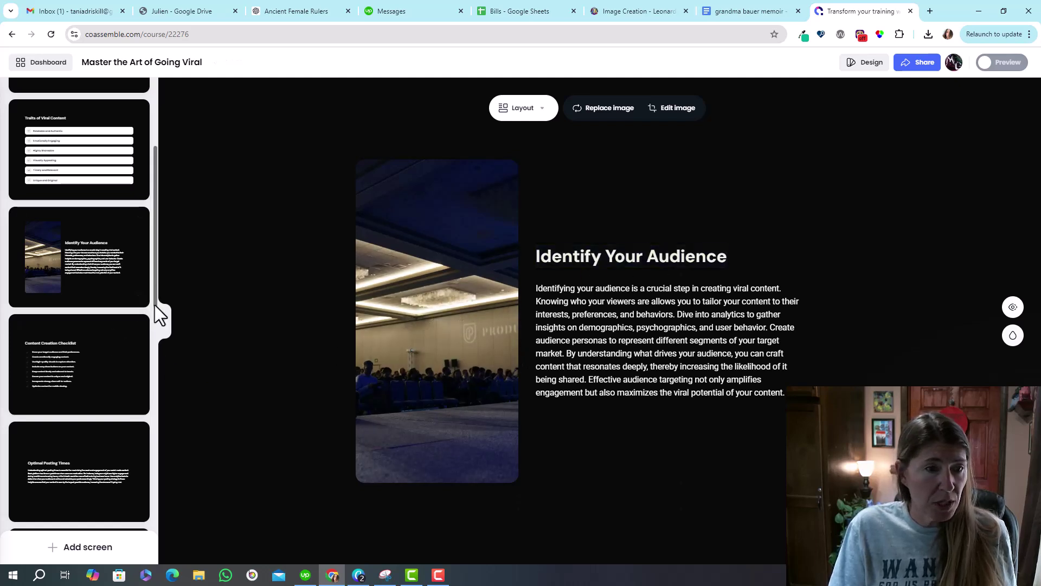
pyautogui.scroll(-2, 157, 317)
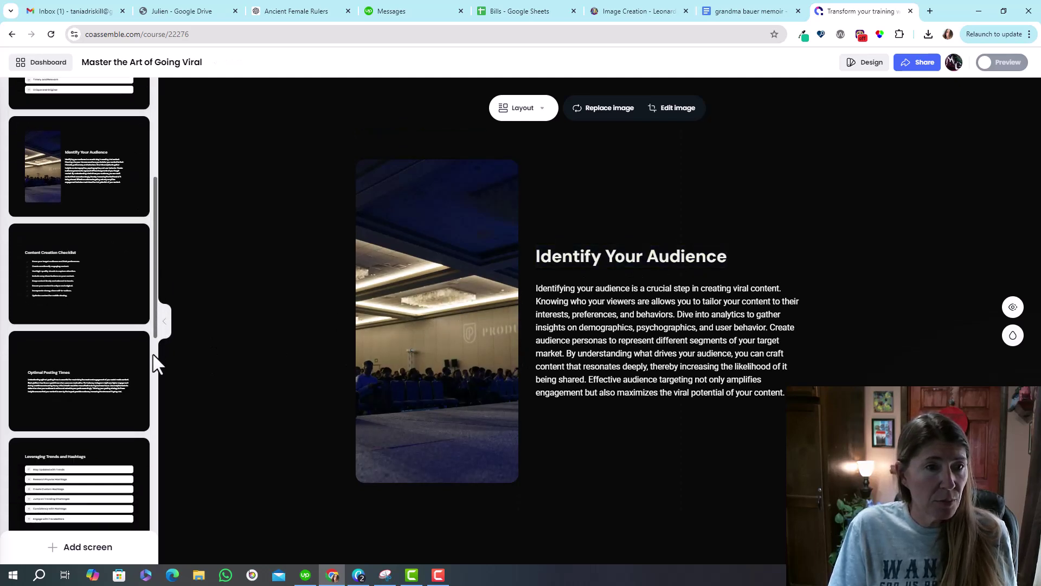
pyautogui.scroll(-6, 155, 339)
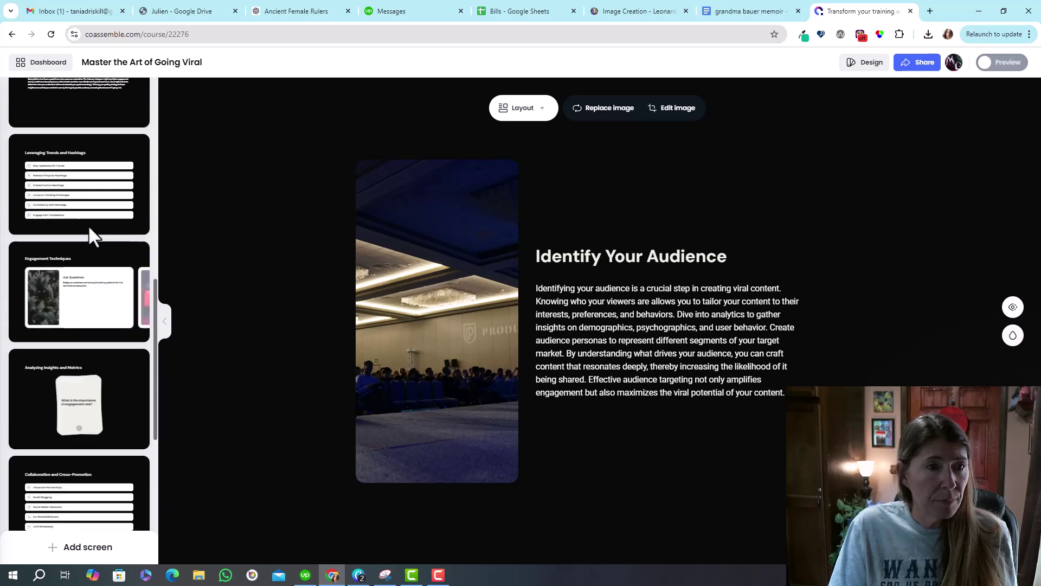
pyautogui.click(73, 212)
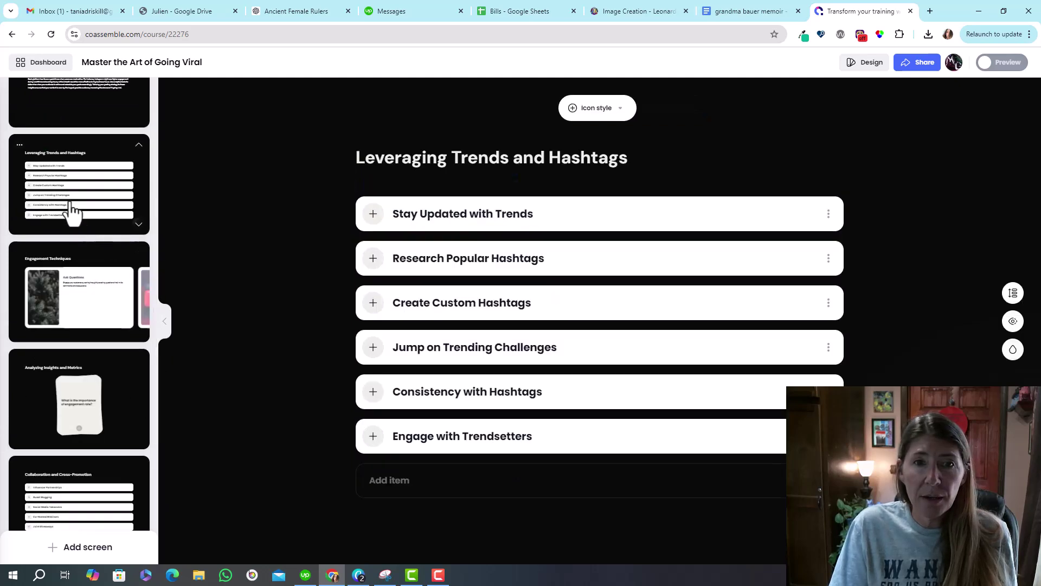
pyautogui.click(70, 321)
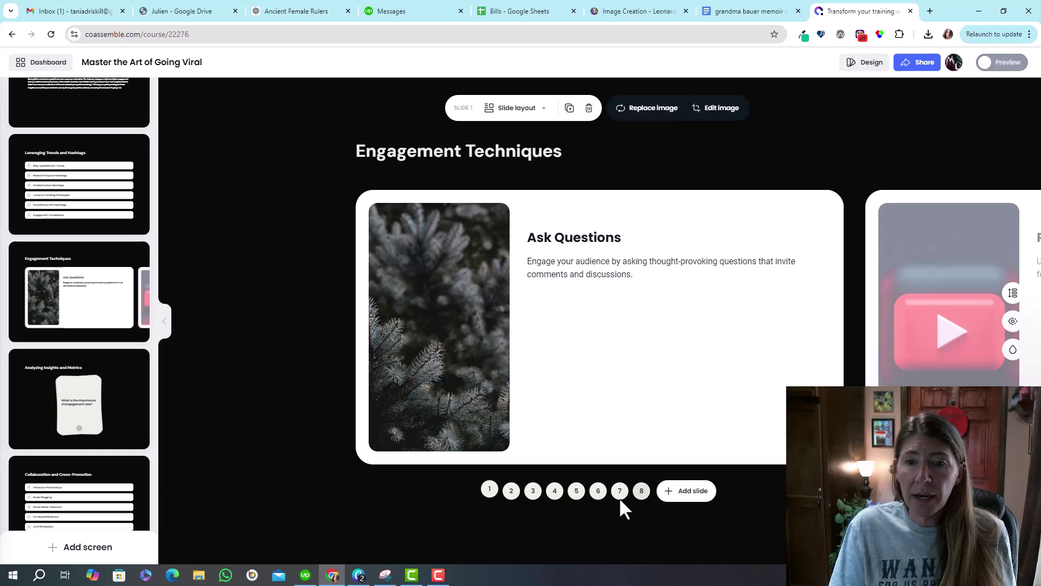
pyautogui.click(512, 498)
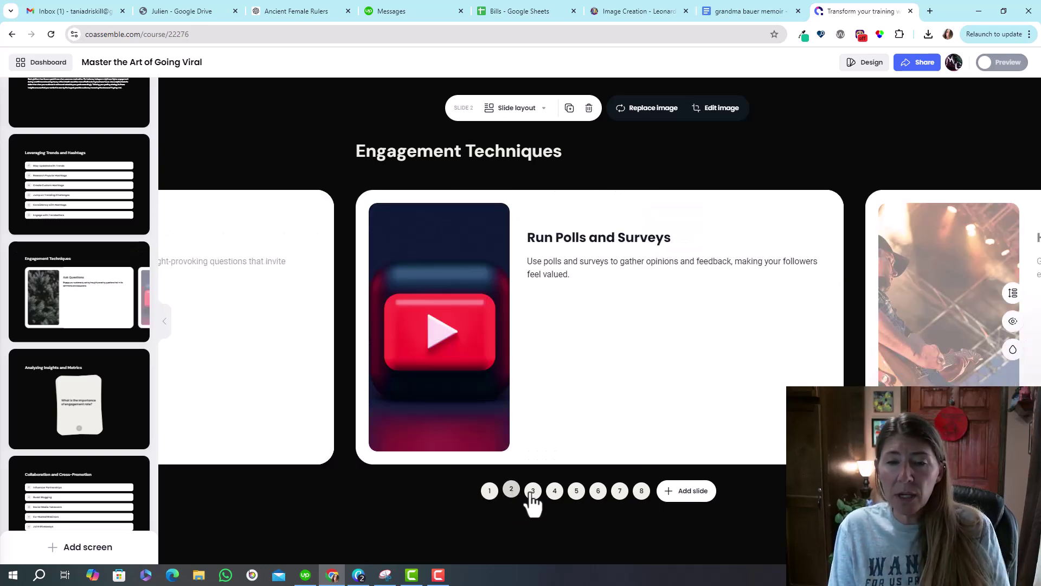
pyautogui.click(534, 491)
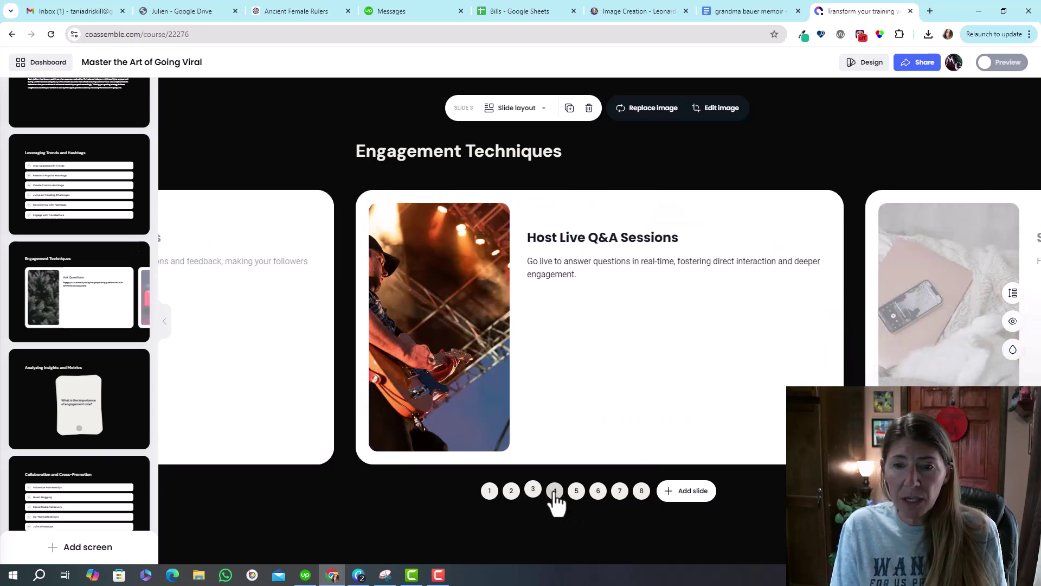
pyautogui.click(554, 491)
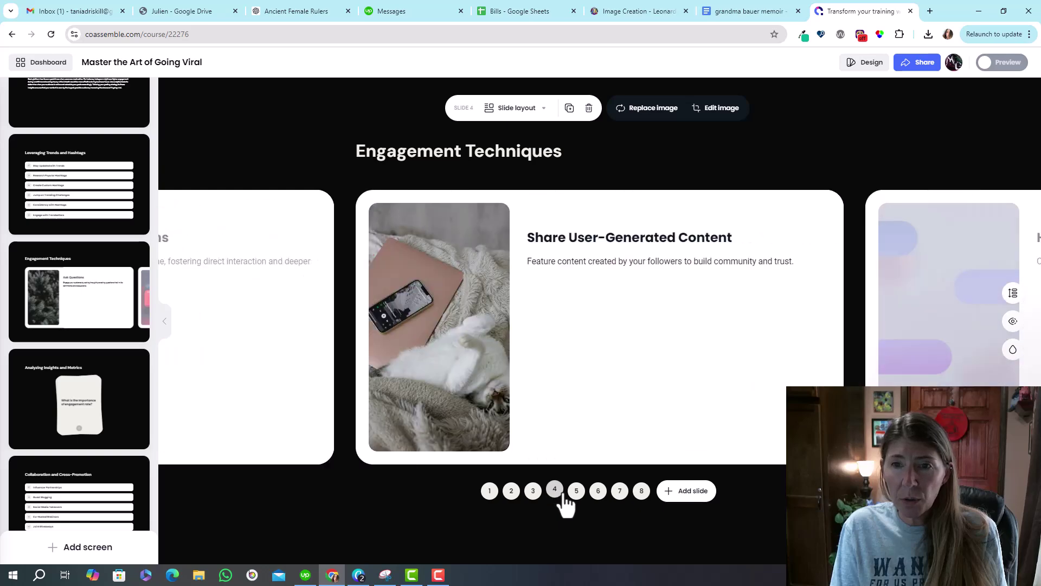
# Review the Insights, Collaboration, Case Studies and Your Action Plan for Going Viral screens.
pyautogui.click(87, 400)
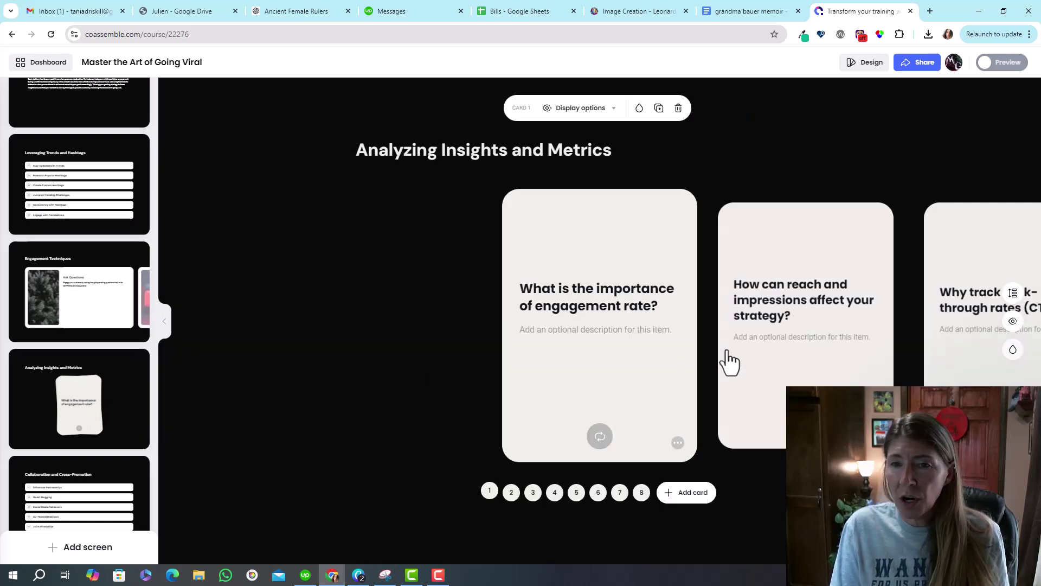
pyautogui.moveTo(154, 321); pyautogui.dragTo(153, 372)
pyautogui.click(123, 365)
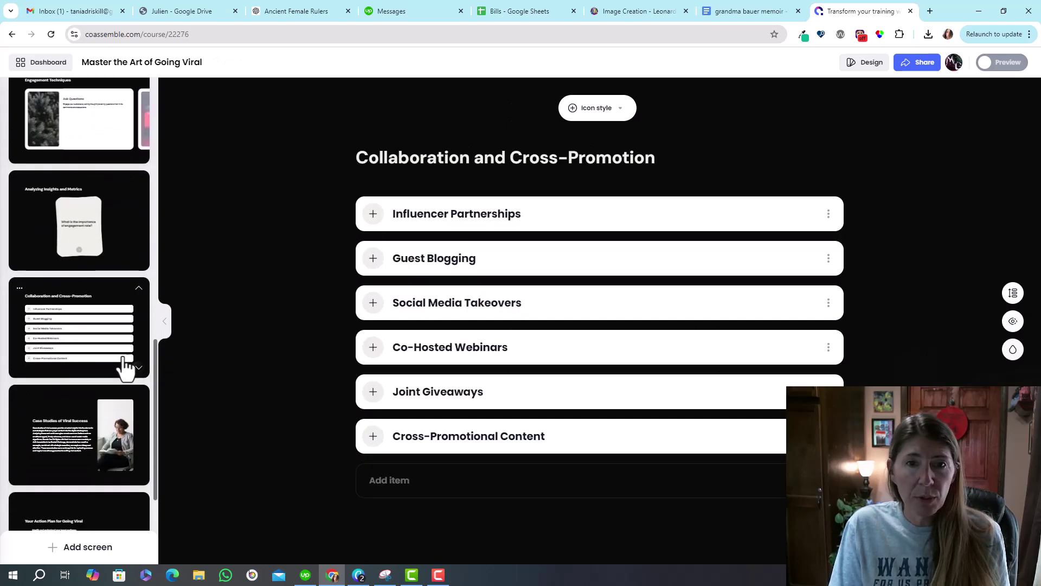
pyautogui.click(78, 431)
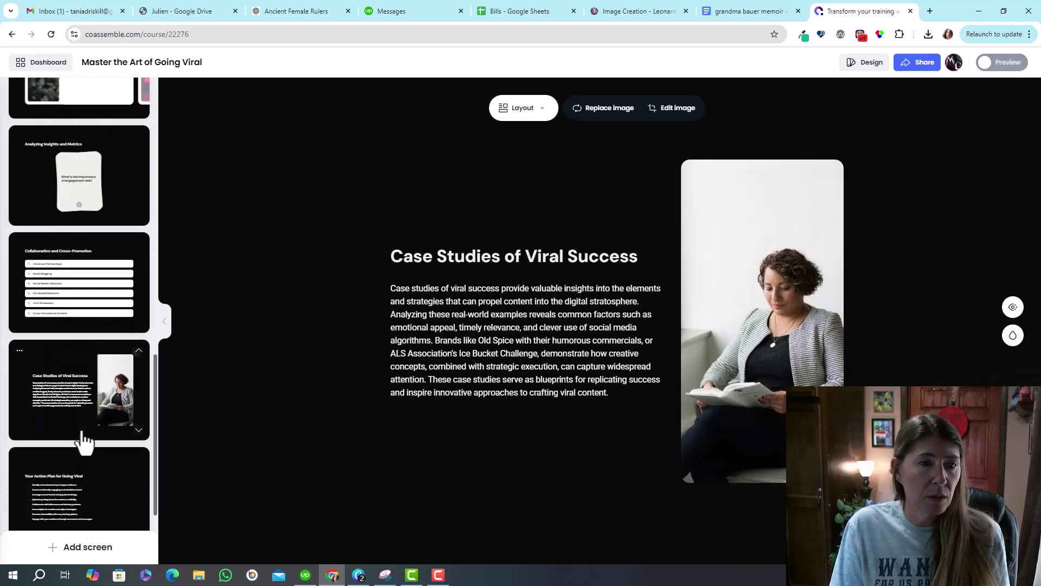
pyautogui.click(84, 442)
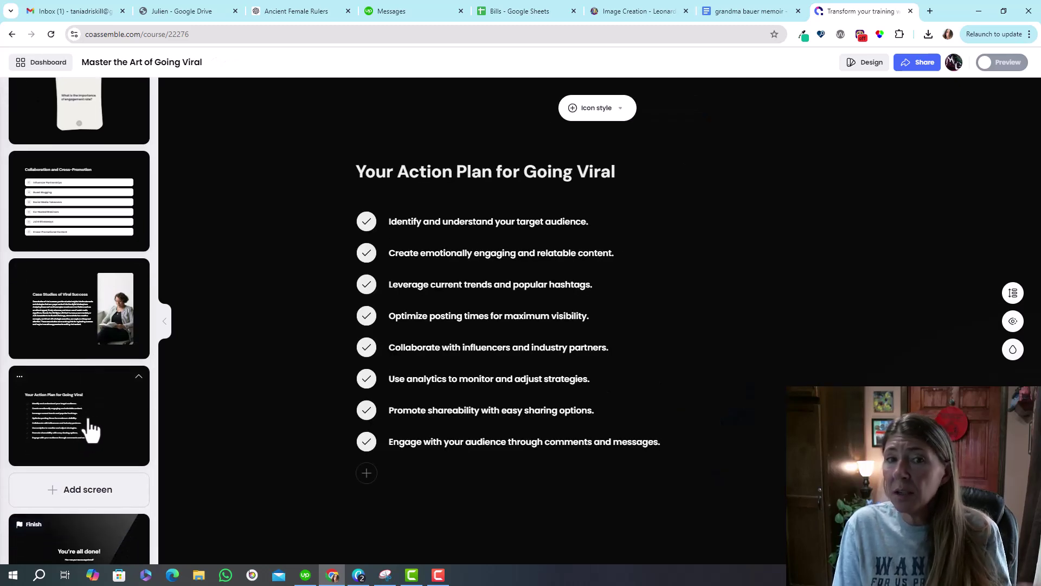
pyautogui.tripleClick(557, 170)
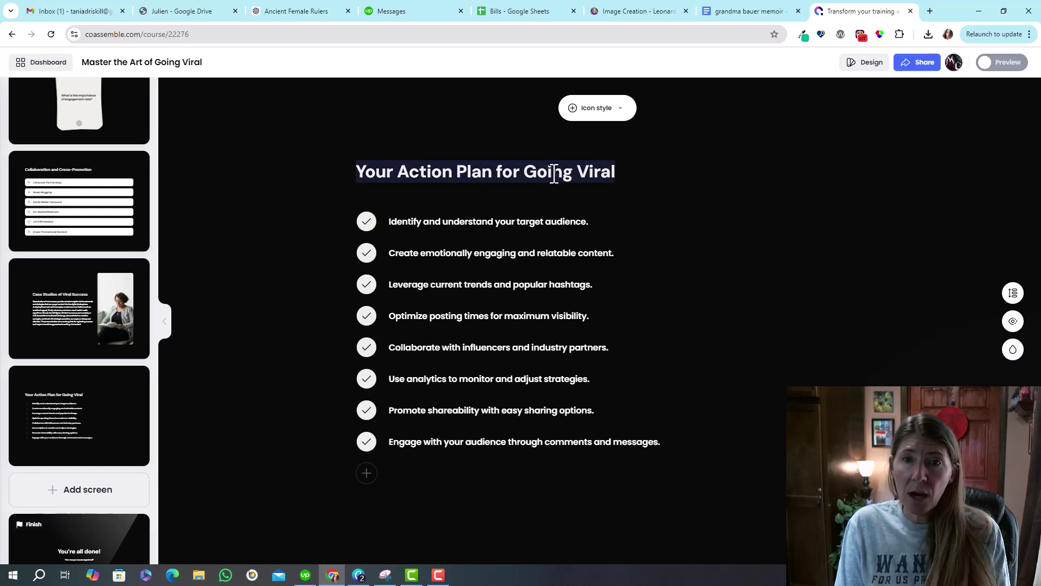
pyautogui.click(160, 476)
pyautogui.scroll(-1, 90, 444)
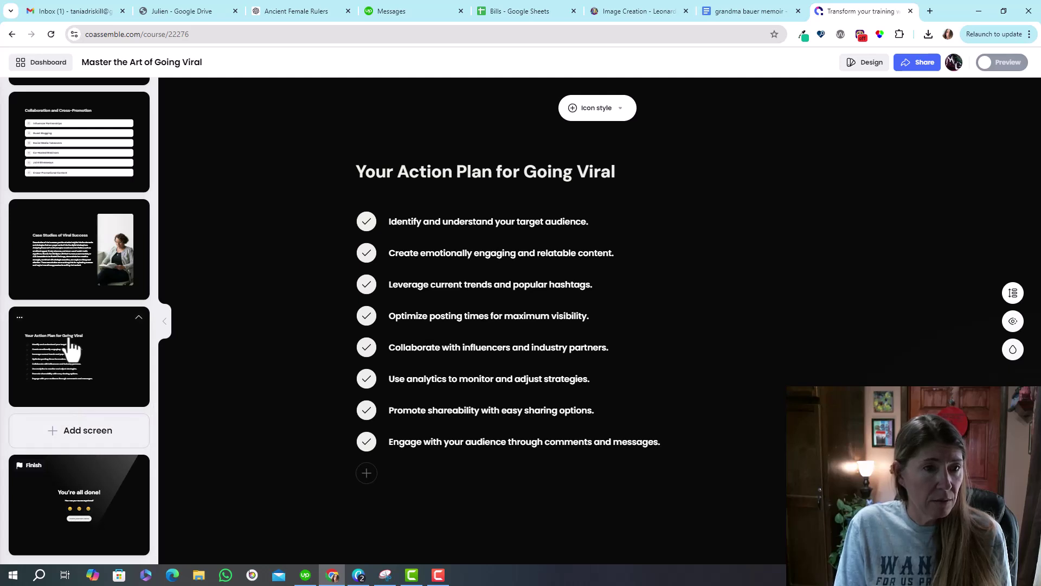
# Add a new screen at the end of the course and choose the Quiz type.
pyautogui.click(81, 439)
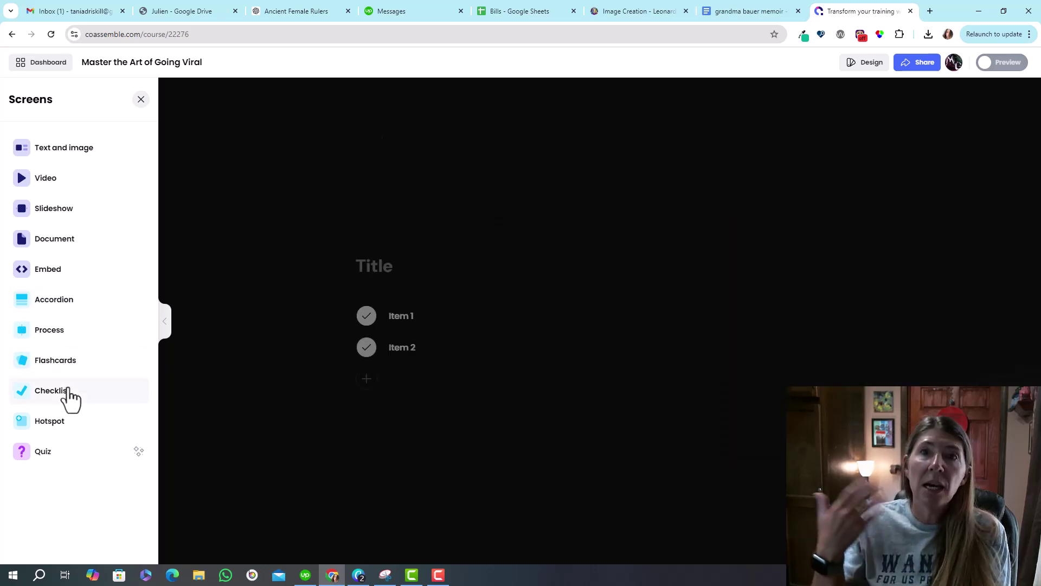
pyautogui.click(49, 455)
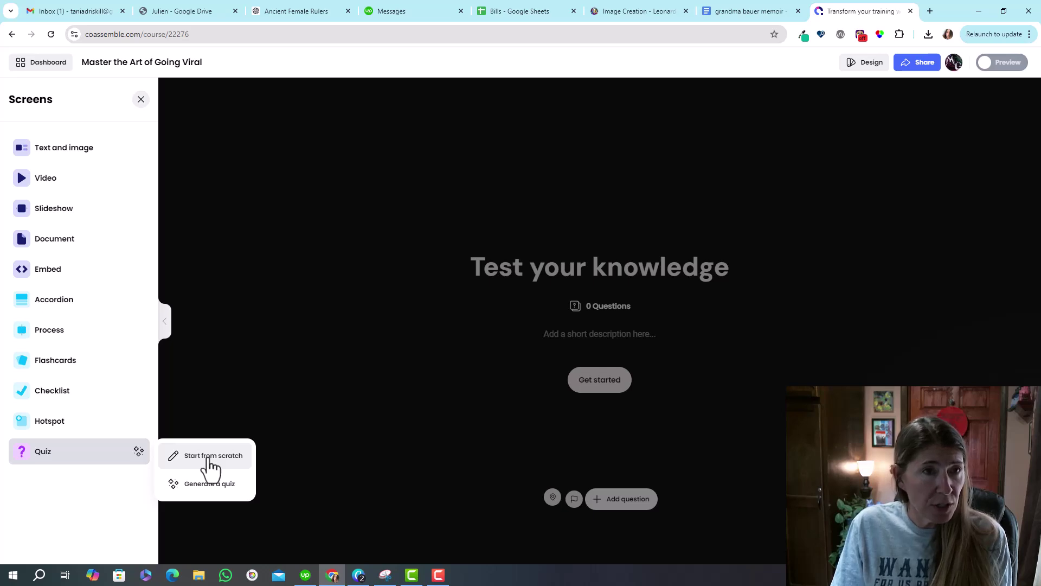
# Generate a quiz based on My course content using all screens.
pyautogui.click(209, 484)
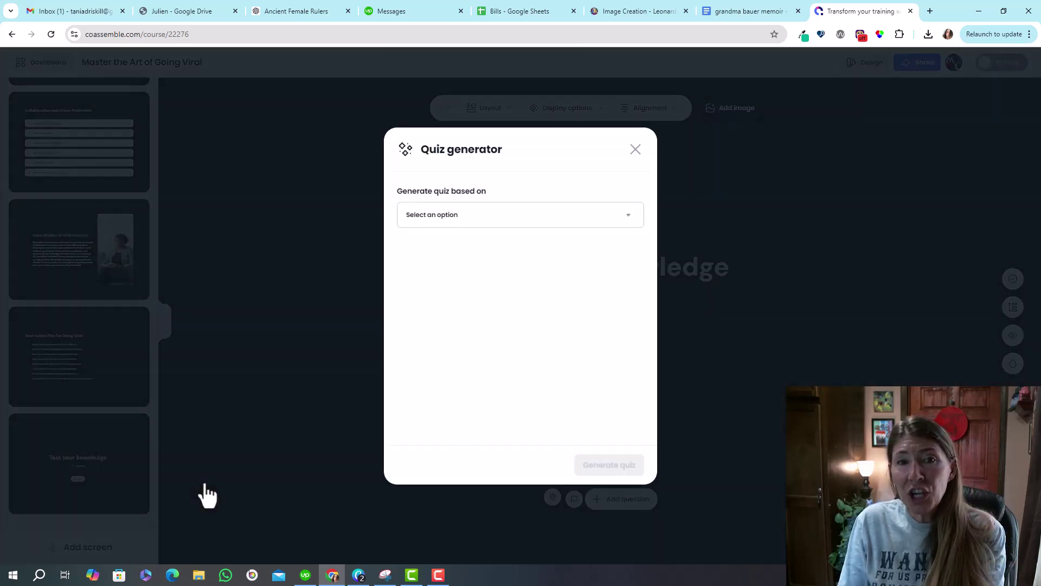
pyautogui.click(462, 218)
pyautogui.click(455, 245)
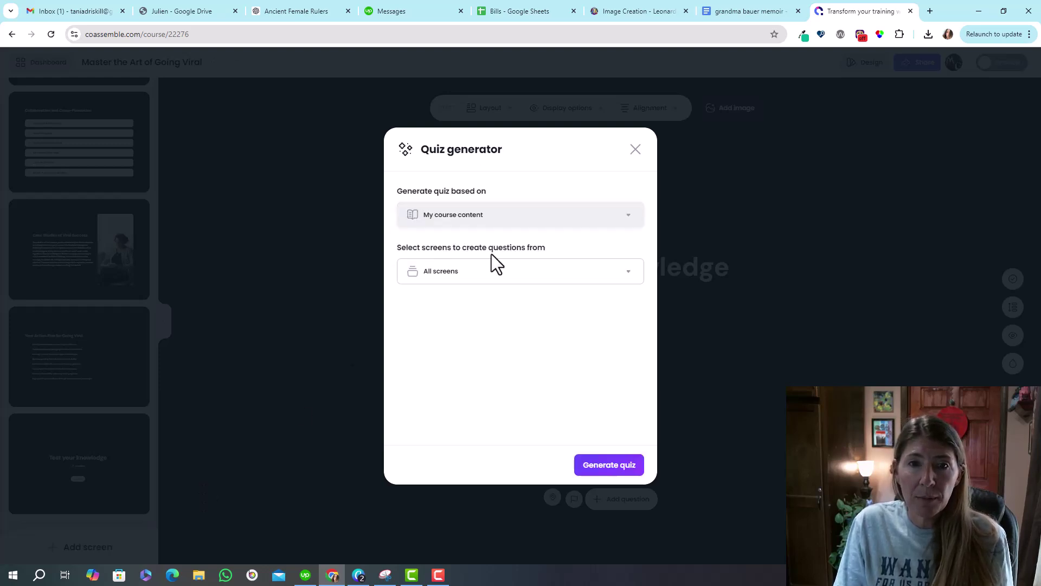
pyautogui.click(456, 276)
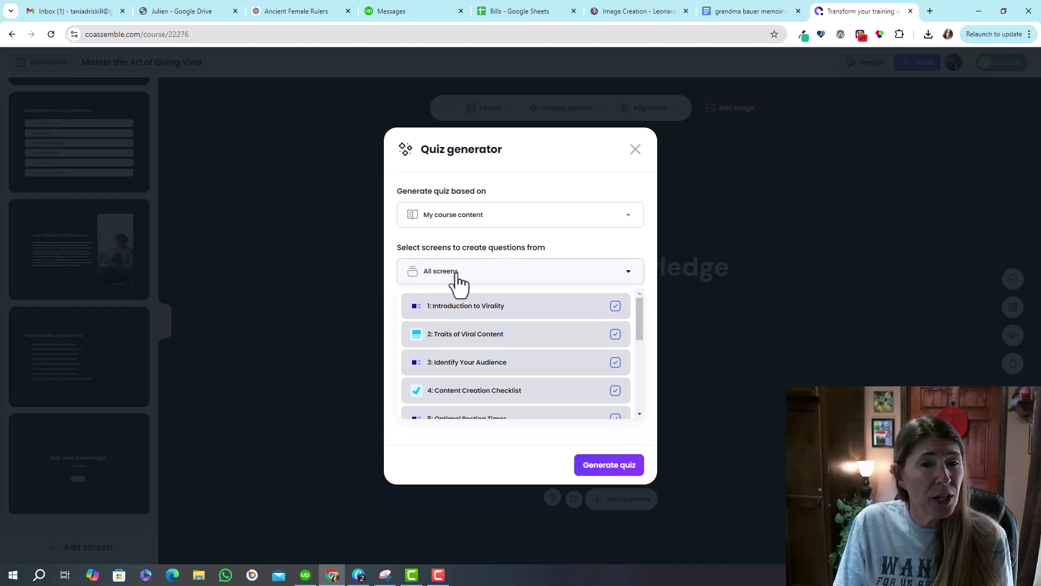
pyautogui.click(458, 282)
pyautogui.click(610, 465)
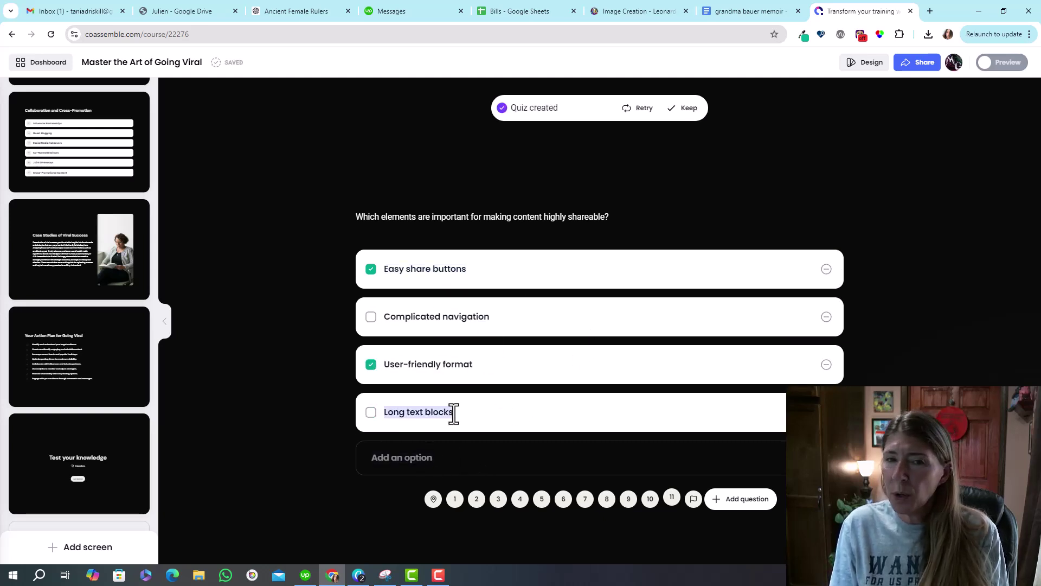
# Look over quiz questions 10, 9, 8 and 7.
pyautogui.click(649, 500)
pyautogui.click(627, 500)
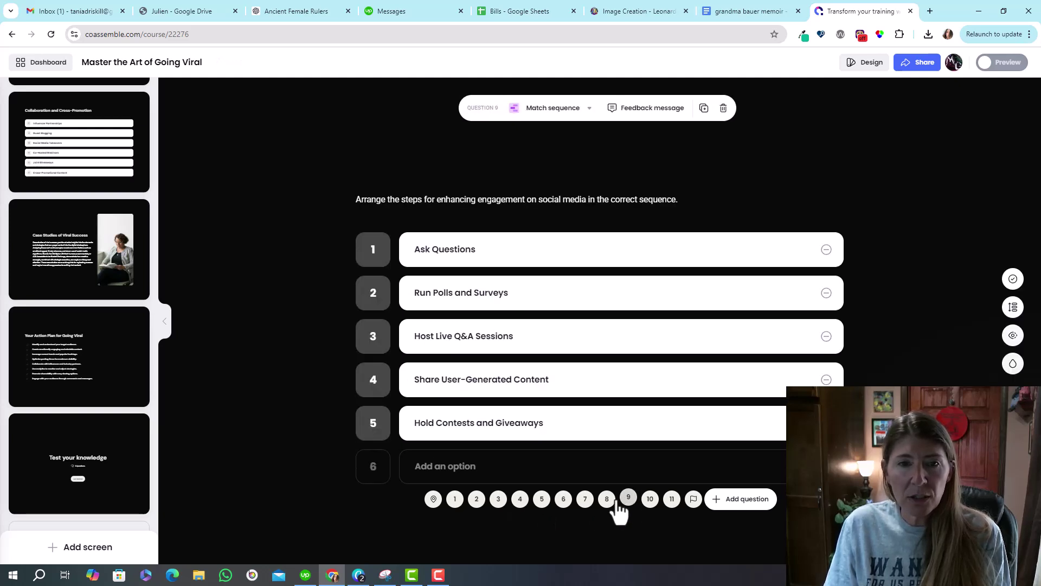
pyautogui.click(605, 499)
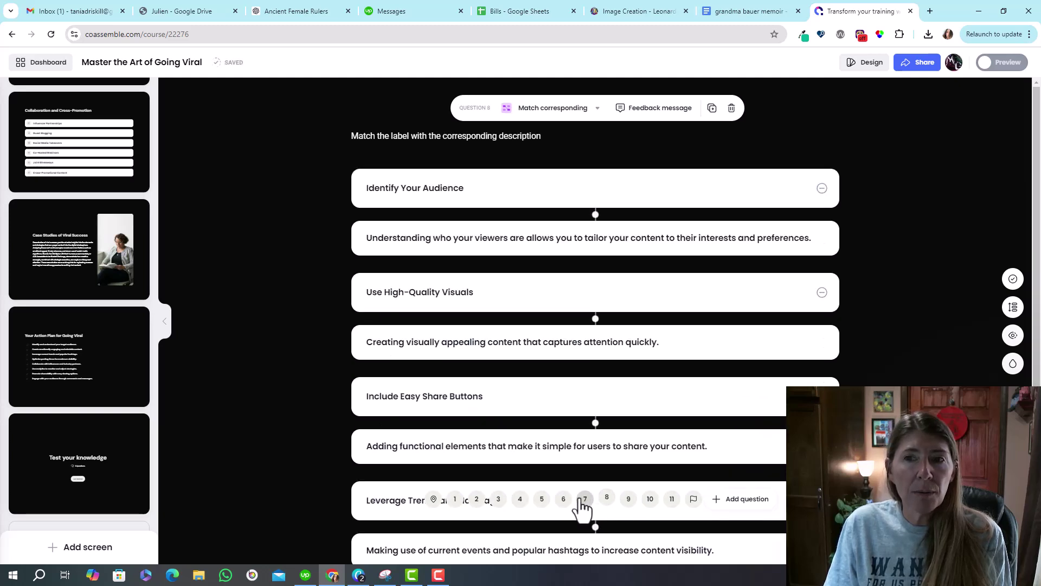
pyautogui.click(585, 500)
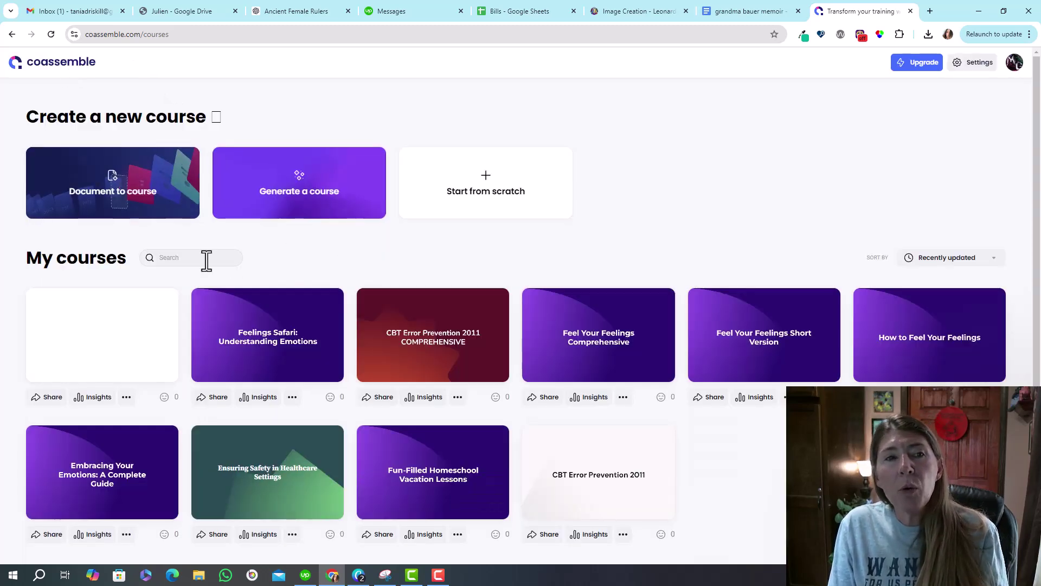
# Create a course from a document by uploading AI, Niche and SM.pdf from Downloads.
pyautogui.click(113, 198)
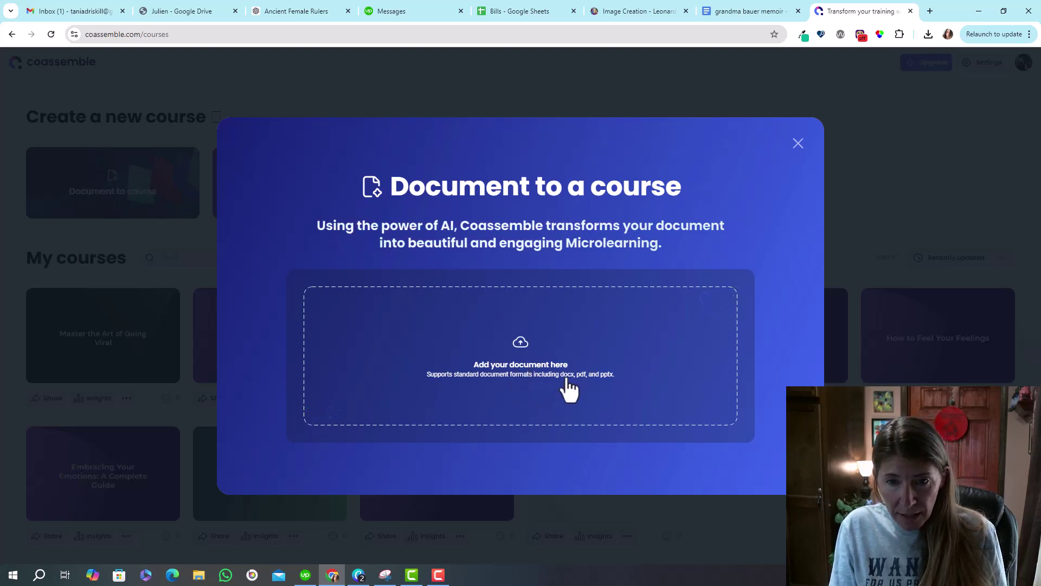
pyautogui.click(520, 365)
pyautogui.click(56, 254)
pyautogui.click(126, 90)
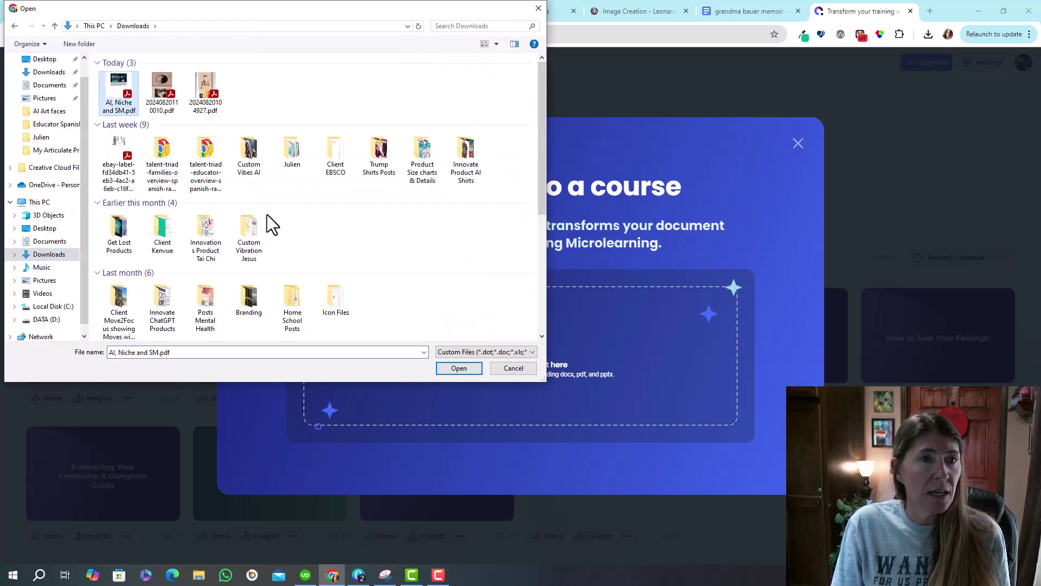
pyautogui.click(460, 368)
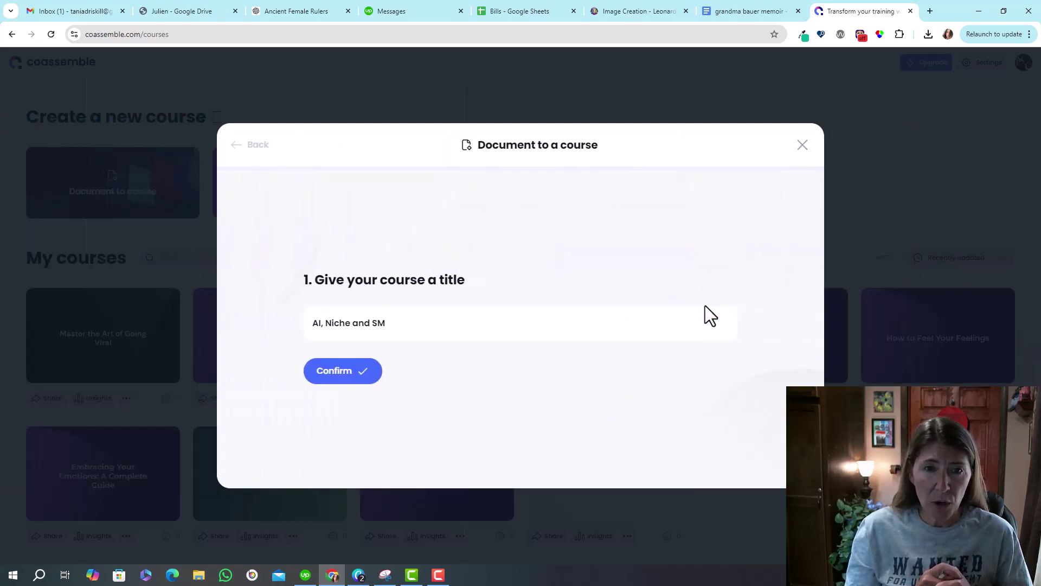
# Accept the 'AI, Niche and SM' title, then choose Comprehensive style and the green Pine theme.
pyautogui.click(342, 374)
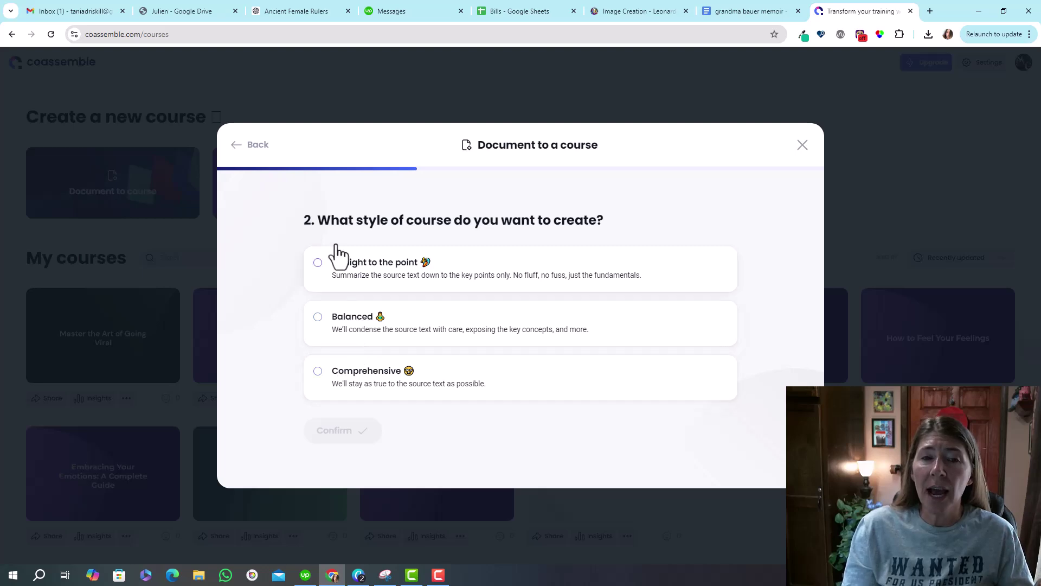
pyautogui.click(339, 387)
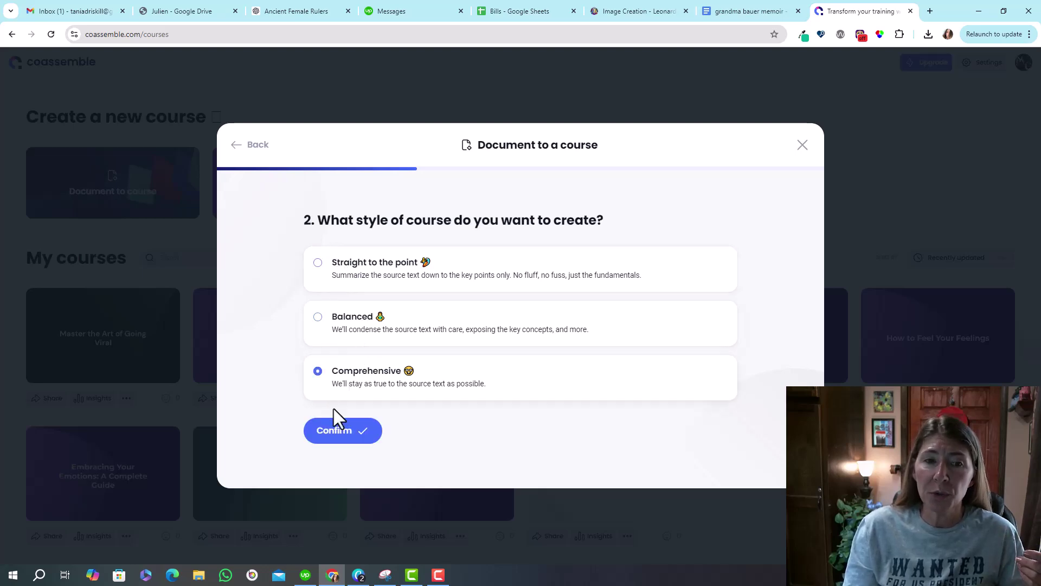
pyautogui.click(333, 434)
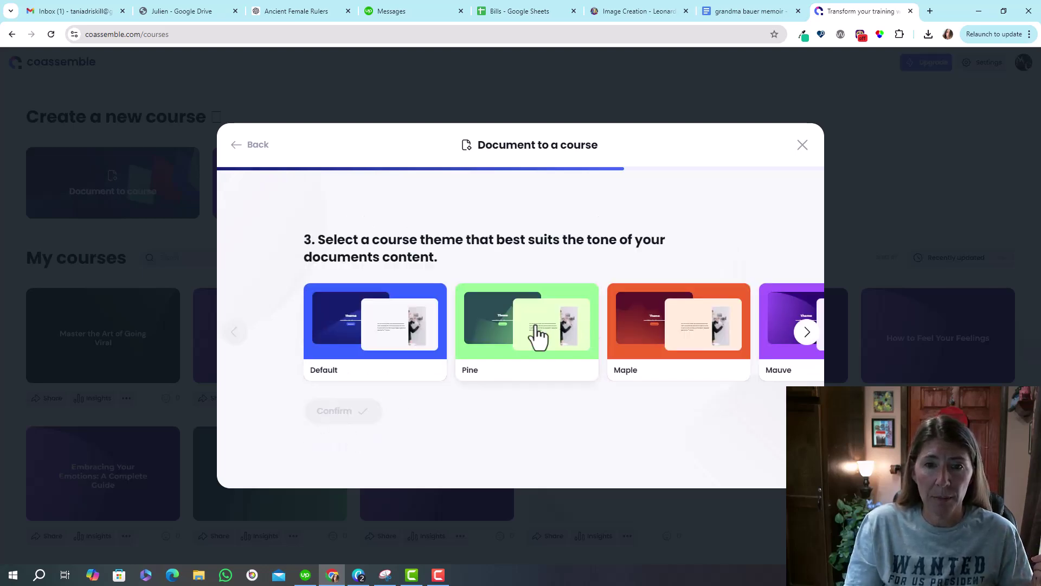
pyautogui.click(538, 338)
pyautogui.click(347, 413)
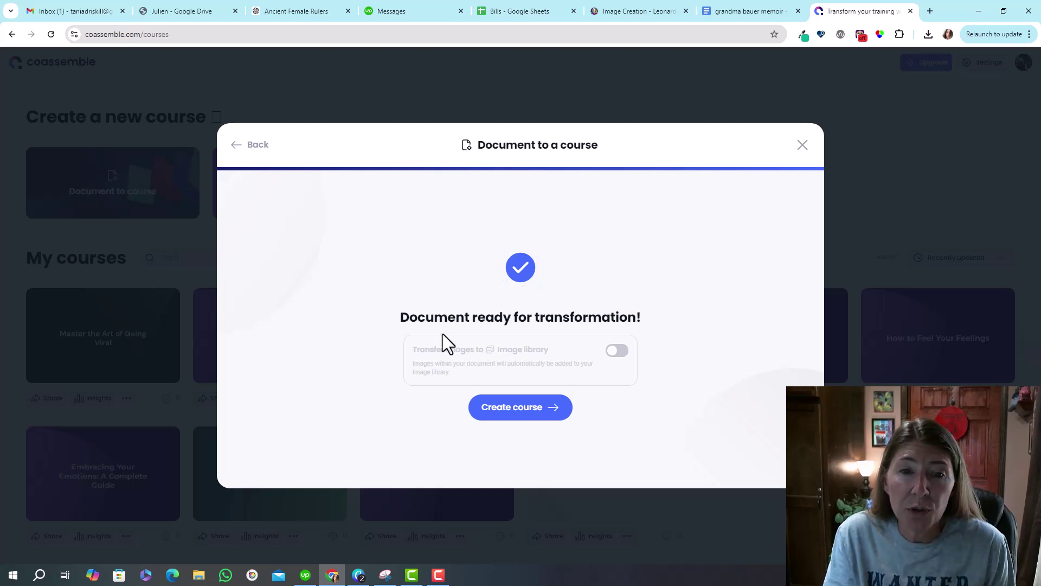
# Create the AI, Niche and SM course from the uploaded PDF and let its screens generate.
pyautogui.moveTo(473, 351)
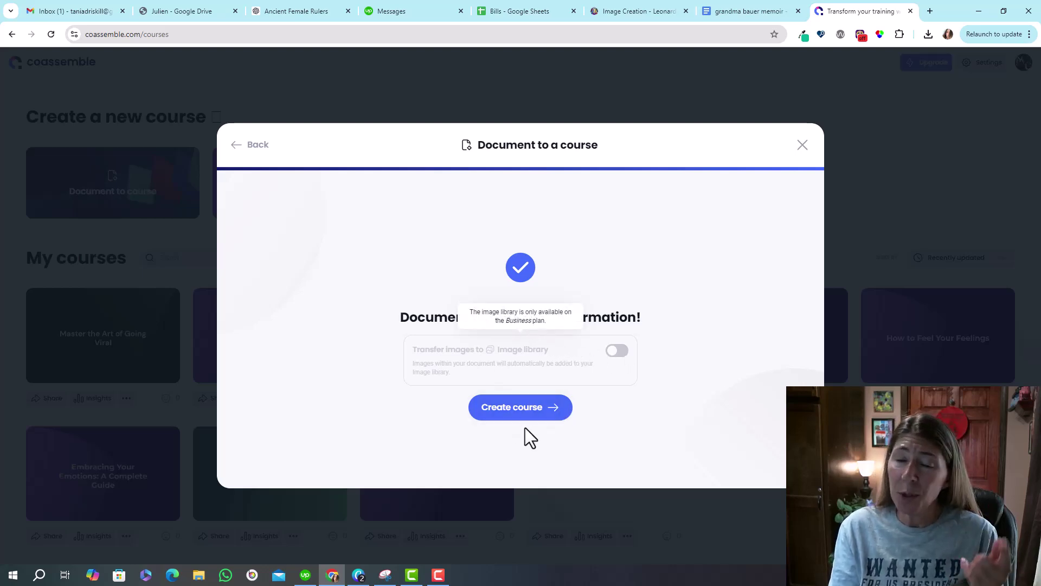
pyautogui.click(508, 415)
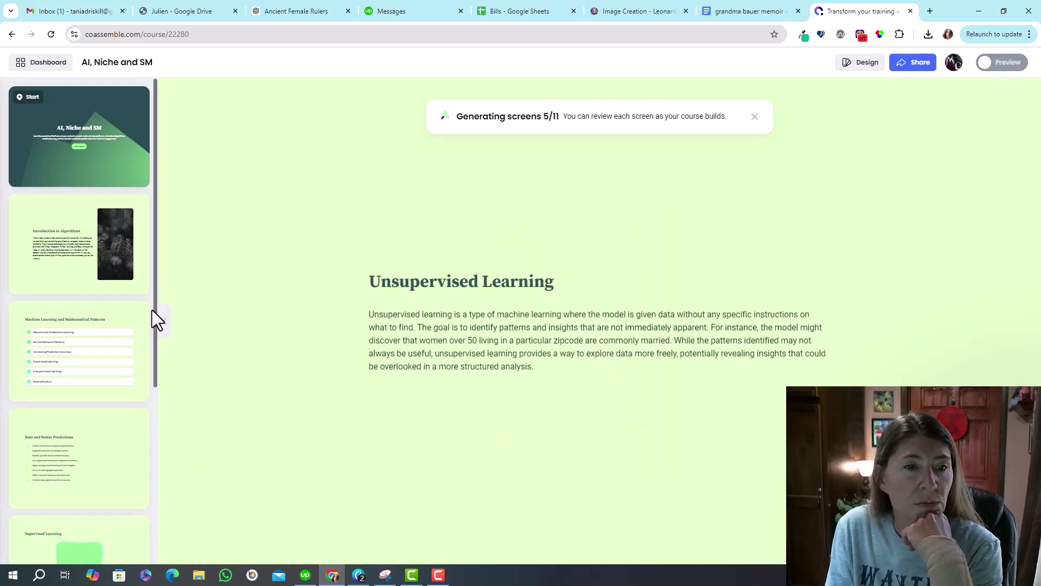
# Open the third screen's options and scroll through the generated screen list.
pyautogui.moveTo(73, 389)
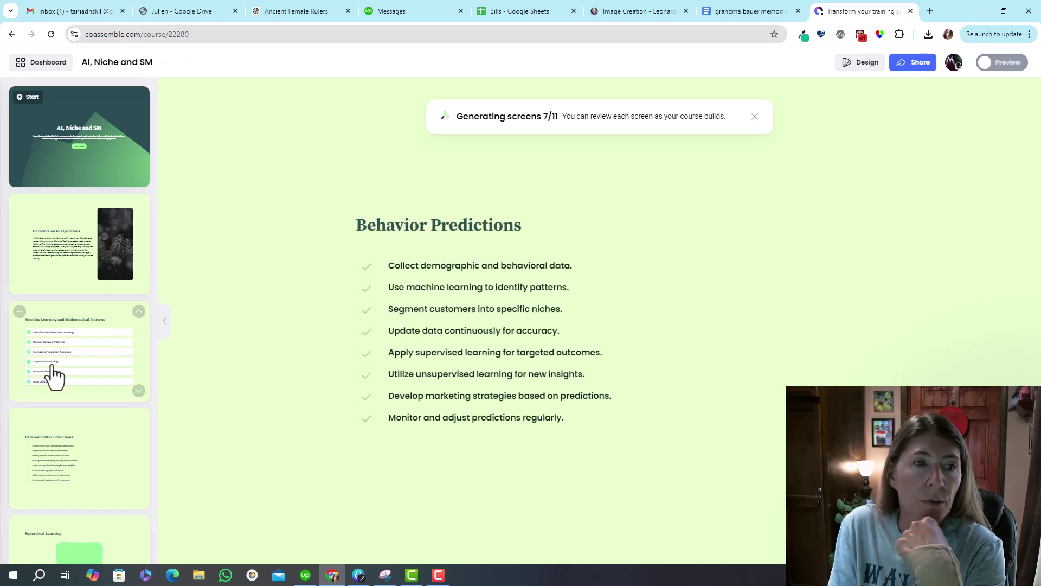
pyautogui.click(18, 313)
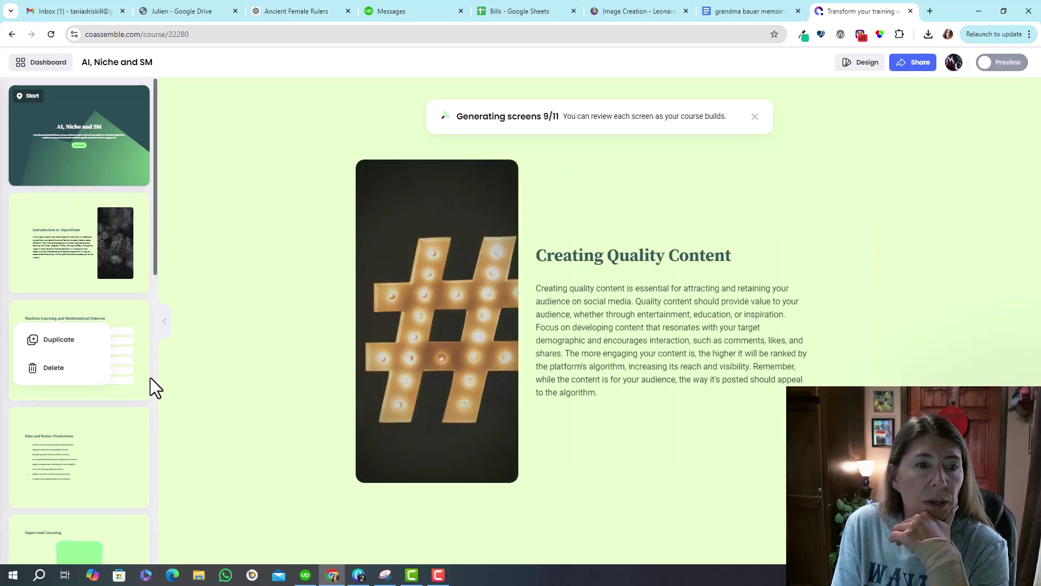
pyautogui.scroll(-10, 147, 442)
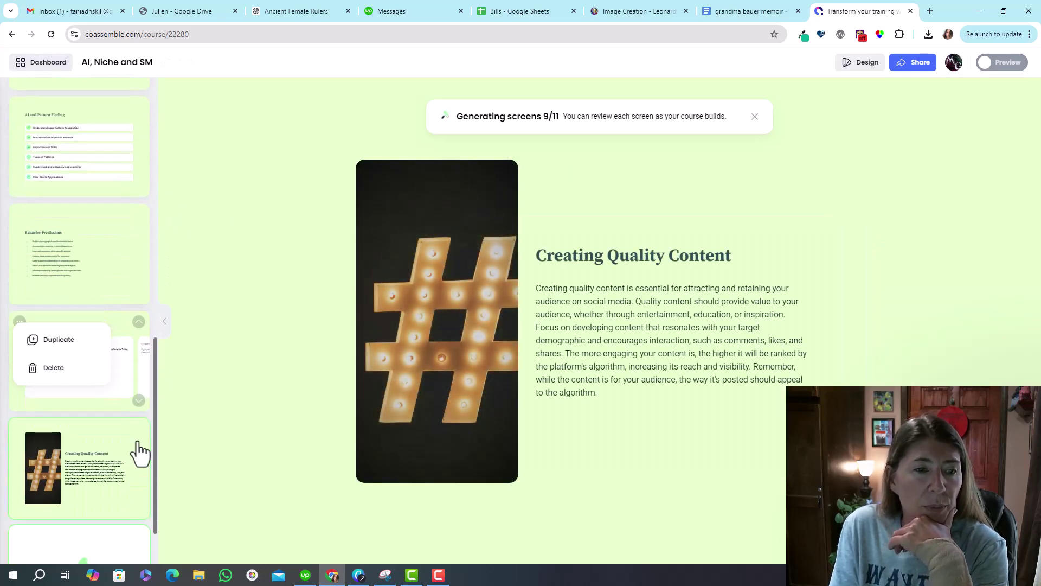
pyautogui.moveTo(155, 420); pyautogui.dragTo(152, 496)
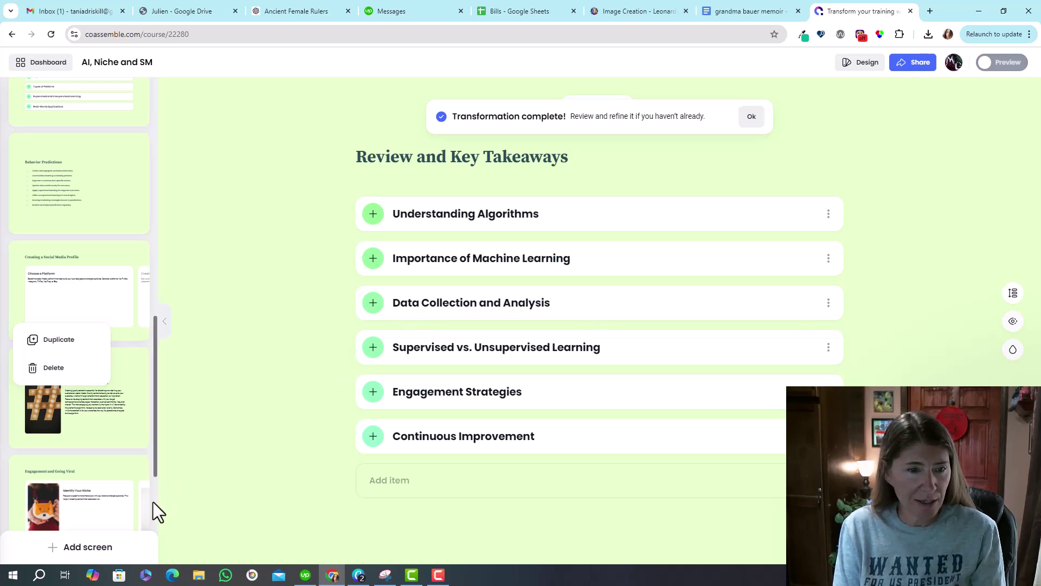
pyautogui.scroll(2, 149, 499)
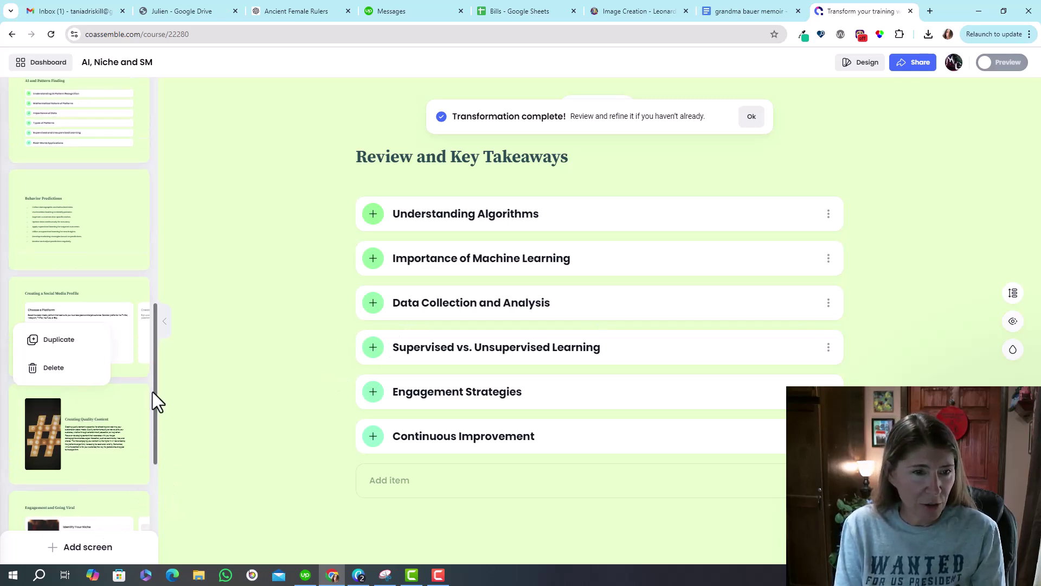
pyautogui.scroll(-3, 156, 496)
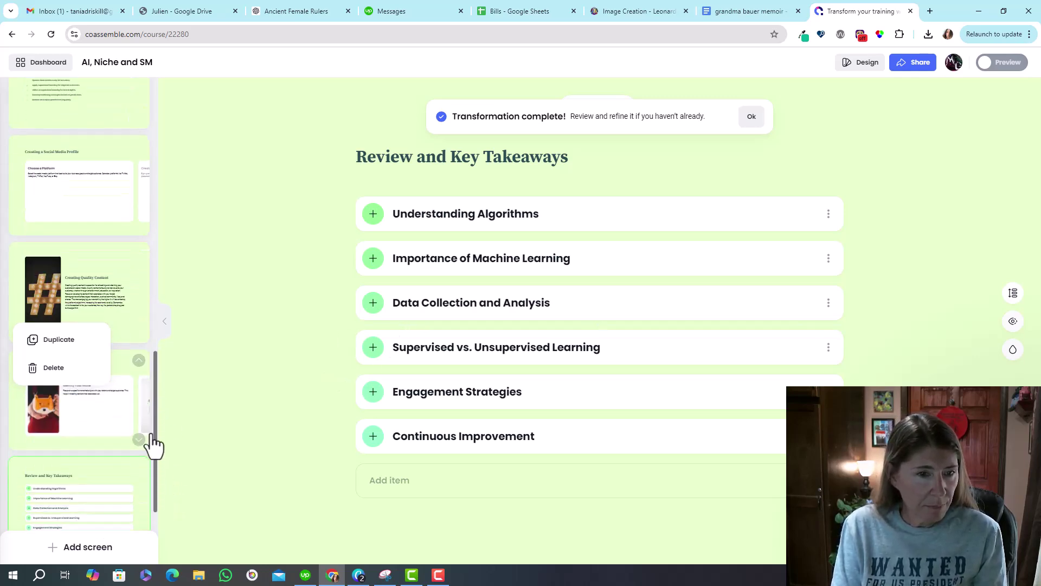
pyautogui.scroll(-3, 155, 483)
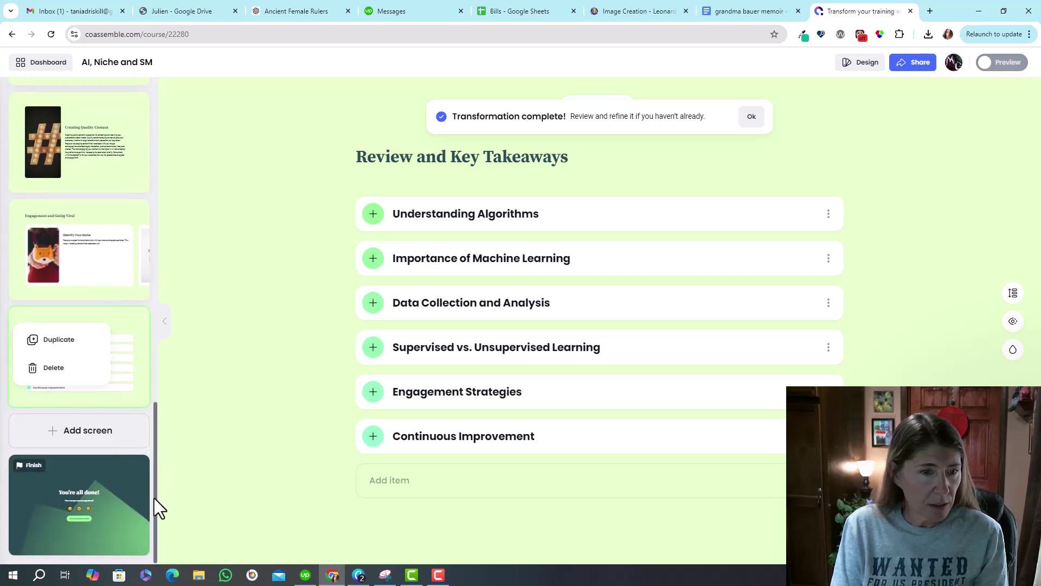
pyautogui.scroll(1, 153, 472)
# View the Engagement and Going Viral, Creating Quality Content, and Creating a Social Media Profile screens.
pyautogui.click(100, 279)
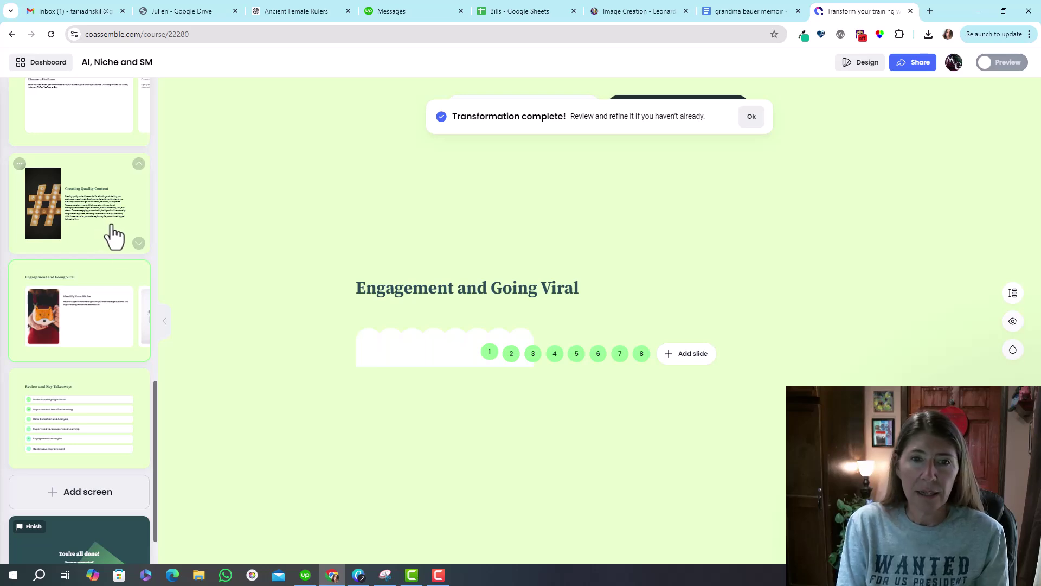
pyautogui.click(106, 239)
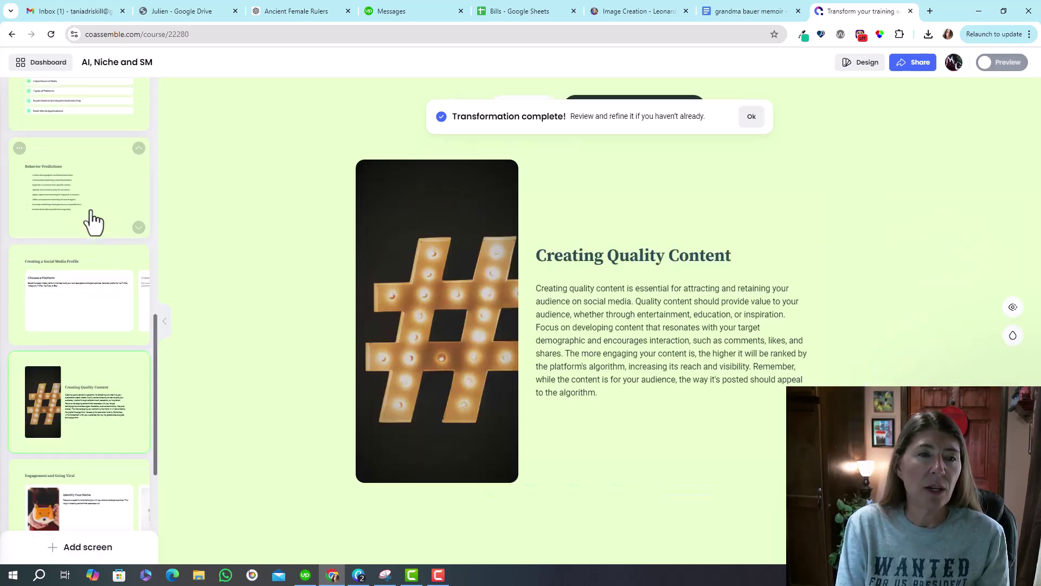
pyautogui.click(79, 311)
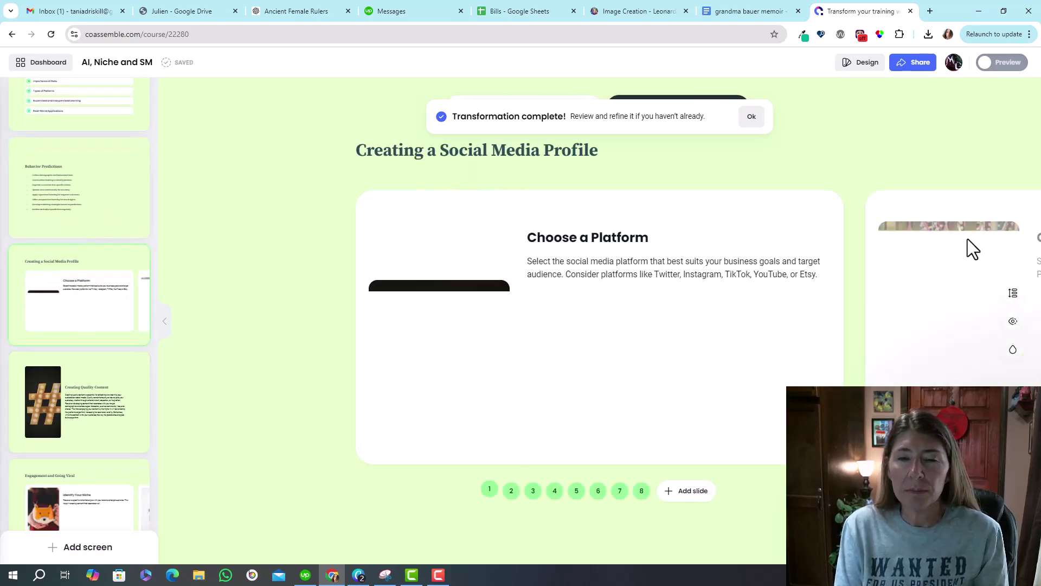
# Page the profile carousel from Create an Account through Profile Picture to Engage with Followers.
pyautogui.click(512, 490)
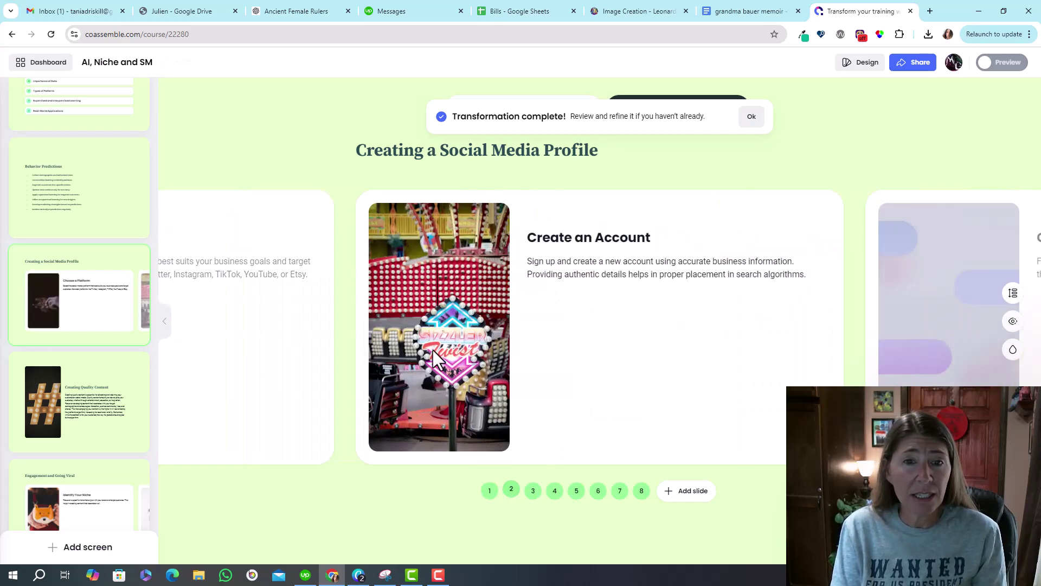
pyautogui.click(533, 490)
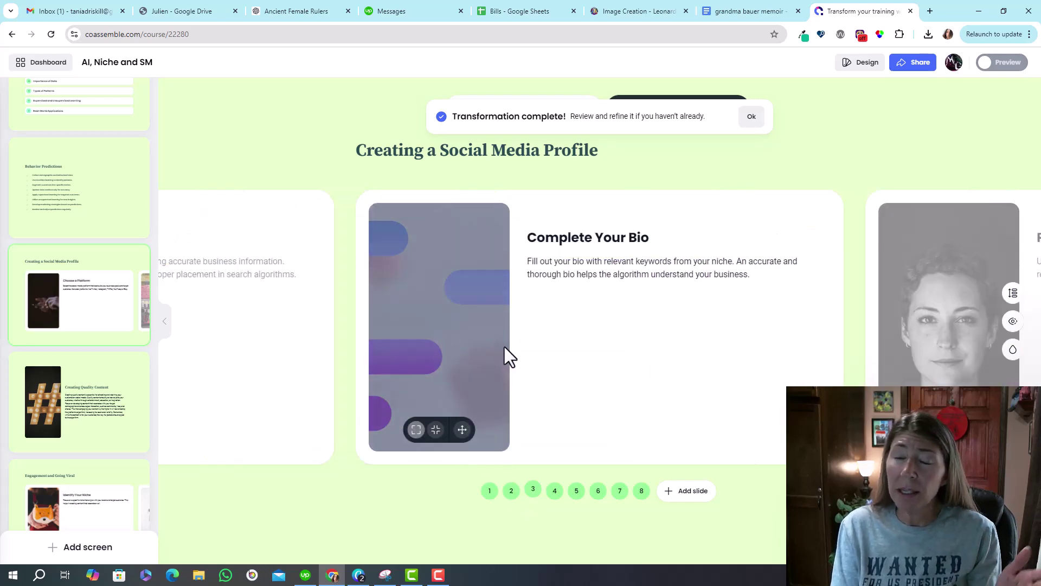
pyautogui.click(551, 492)
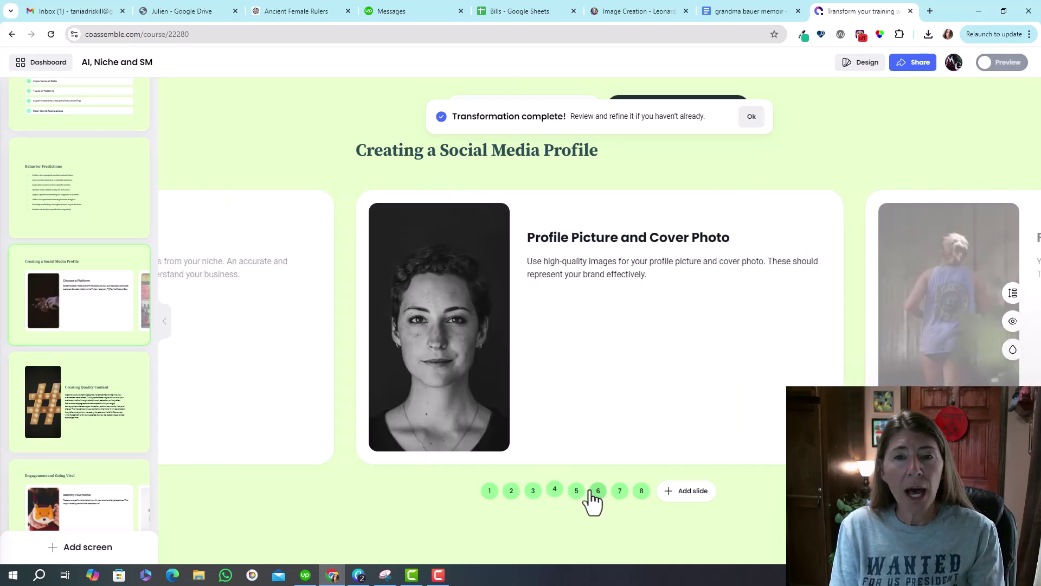
pyautogui.click(614, 493)
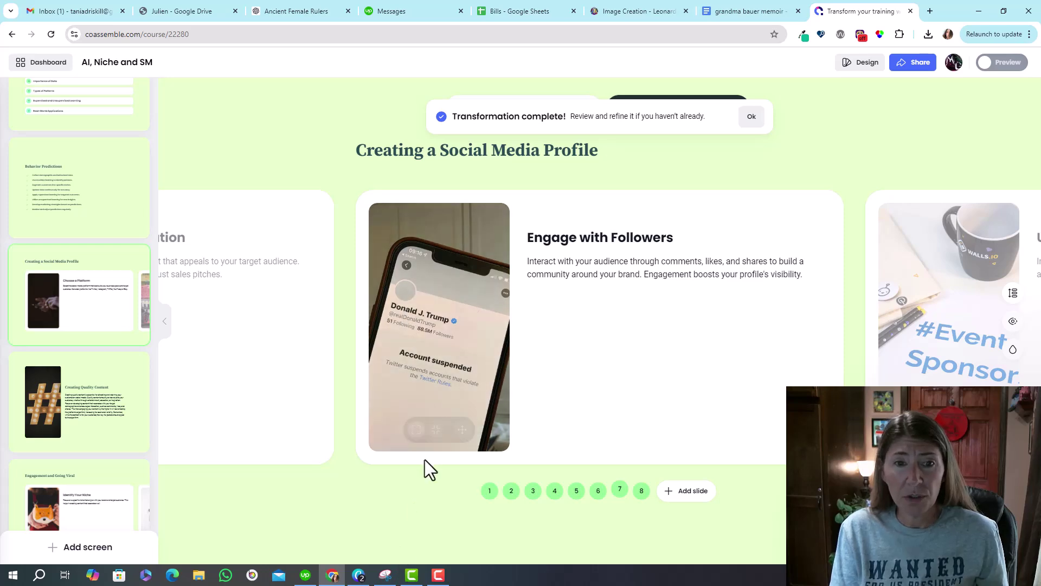
pyautogui.moveTo(405, 444)
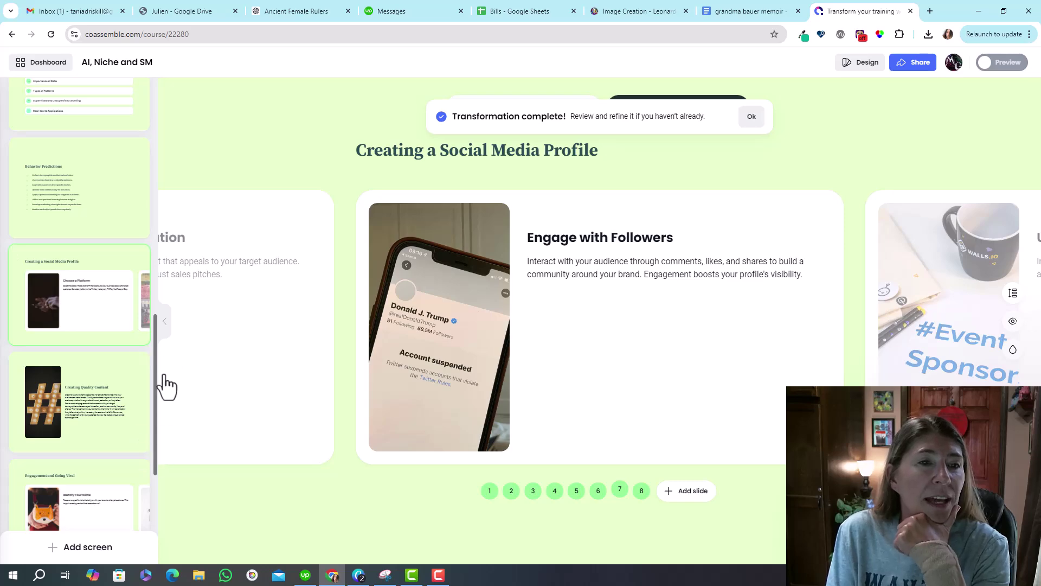
pyautogui.scroll(8, 168, 347)
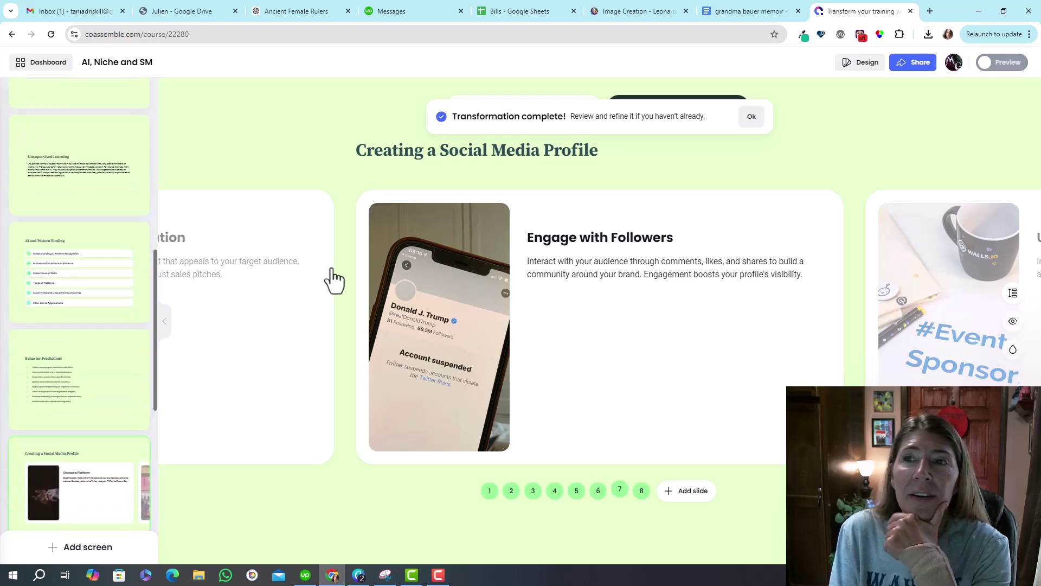
# Copy the course's public share link and load it in a new browser tab.
pyautogui.click(905, 66)
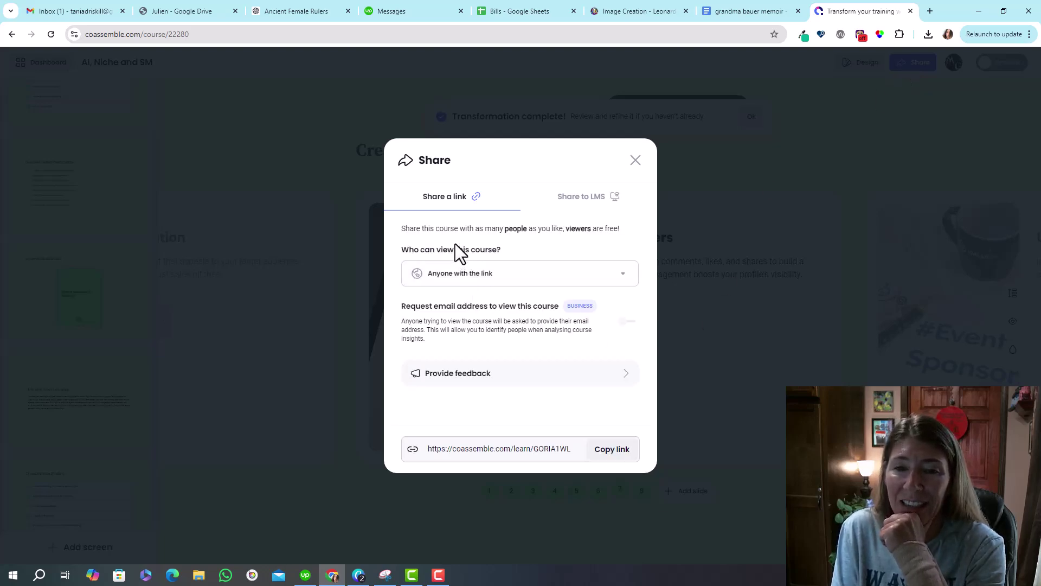
pyautogui.click(616, 458)
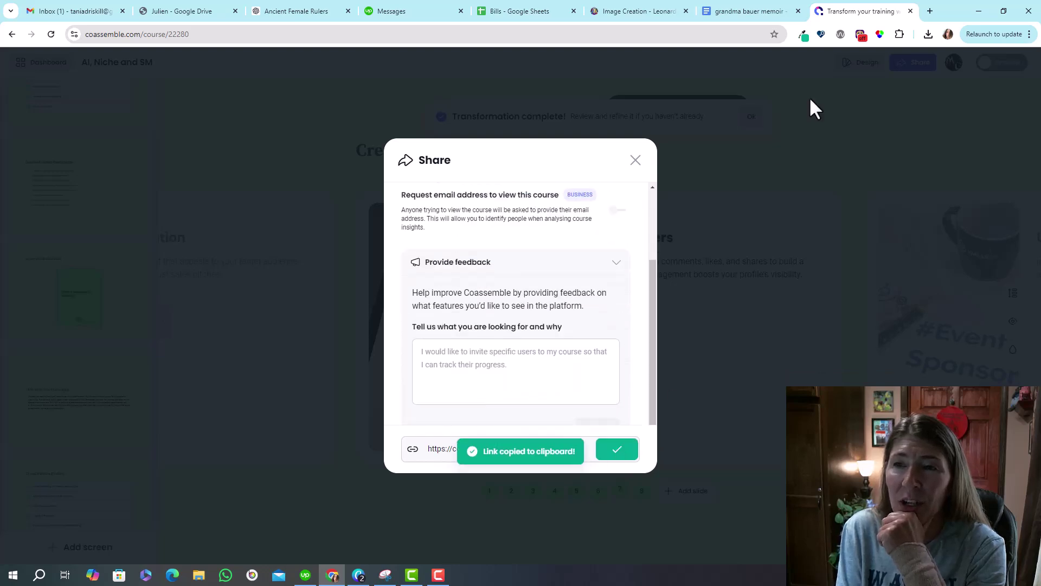
pyautogui.click(930, 10)
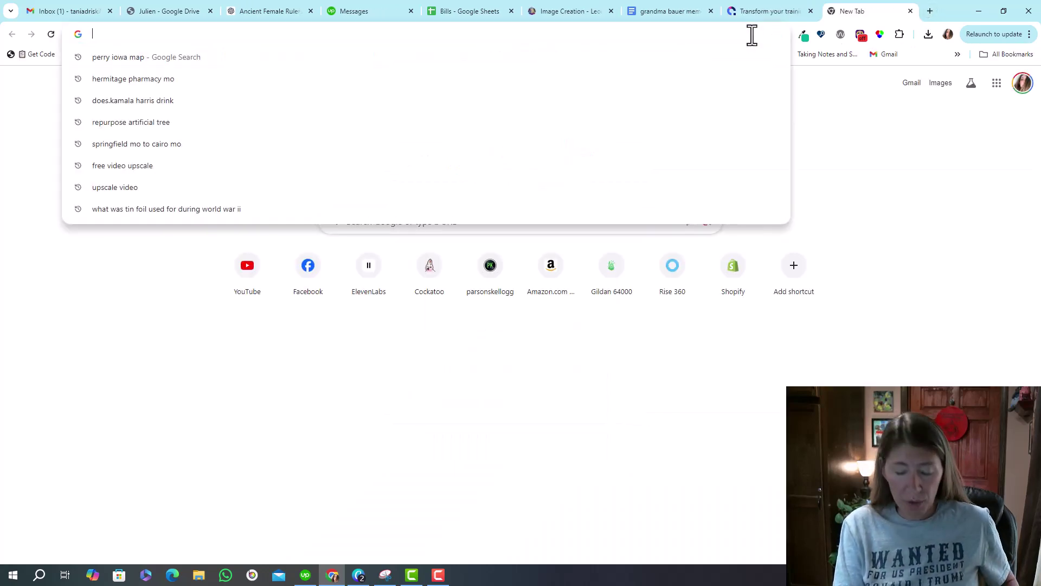
pyautogui.hotkey('ctrl', 'v')
pyautogui.press('Return')
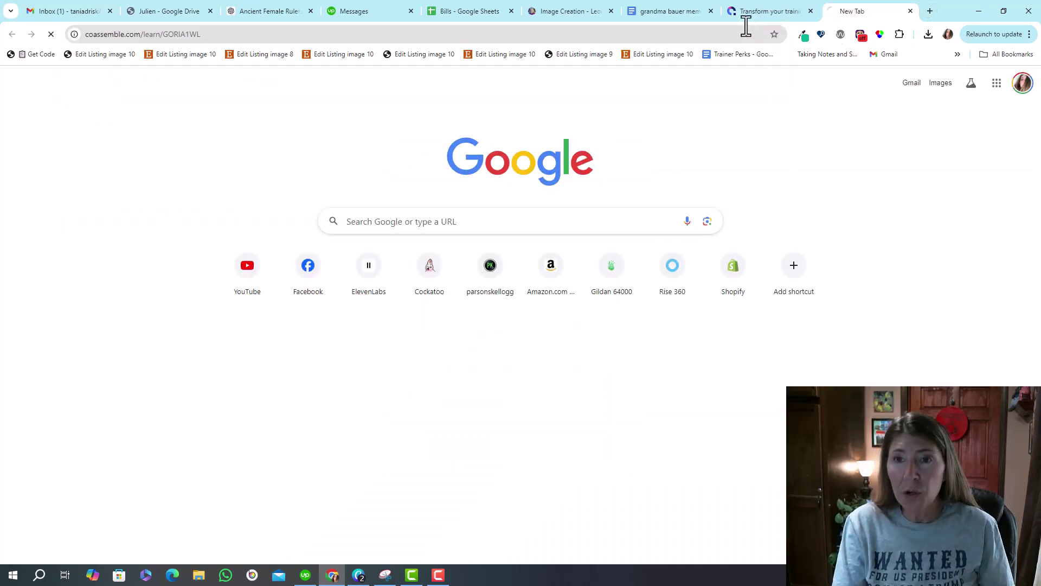
# Try a SCORM 1.2 export, dismiss the Business upgrade prompt, then go to the learner tab.
pyautogui.click(748, 8)
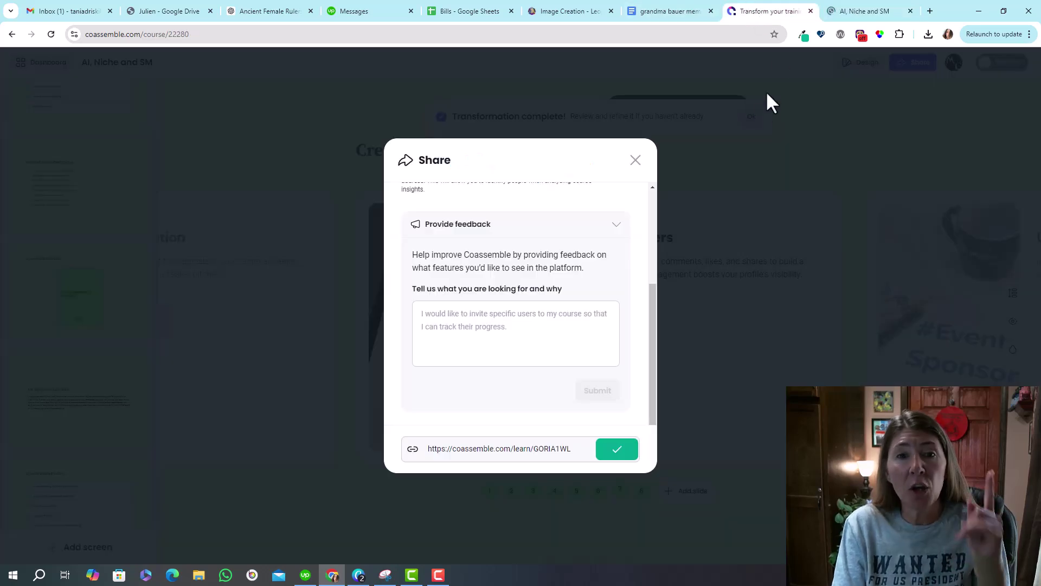
pyautogui.click(617, 226)
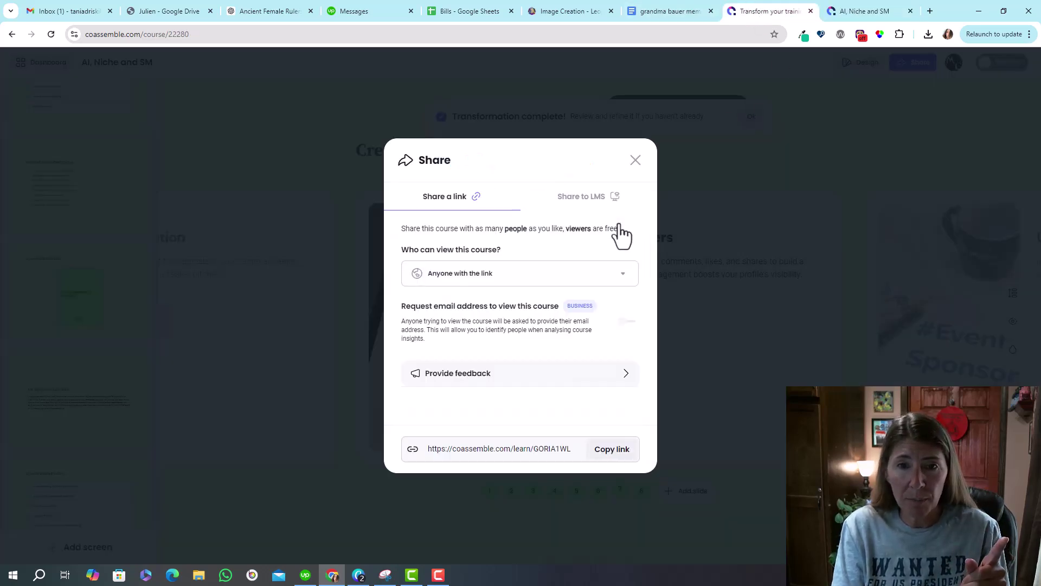
pyautogui.click(582, 202)
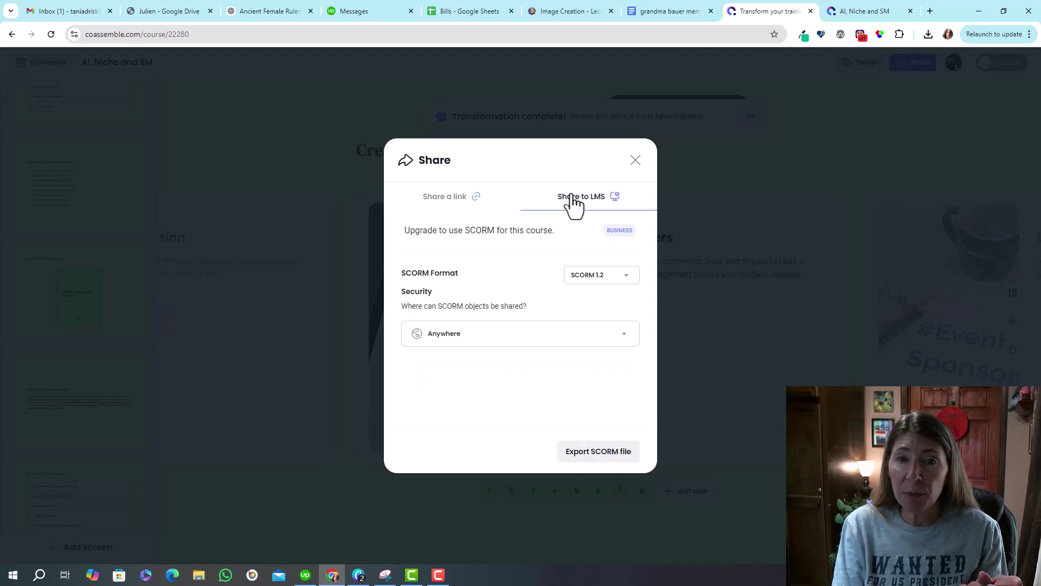
pyautogui.click(623, 277)
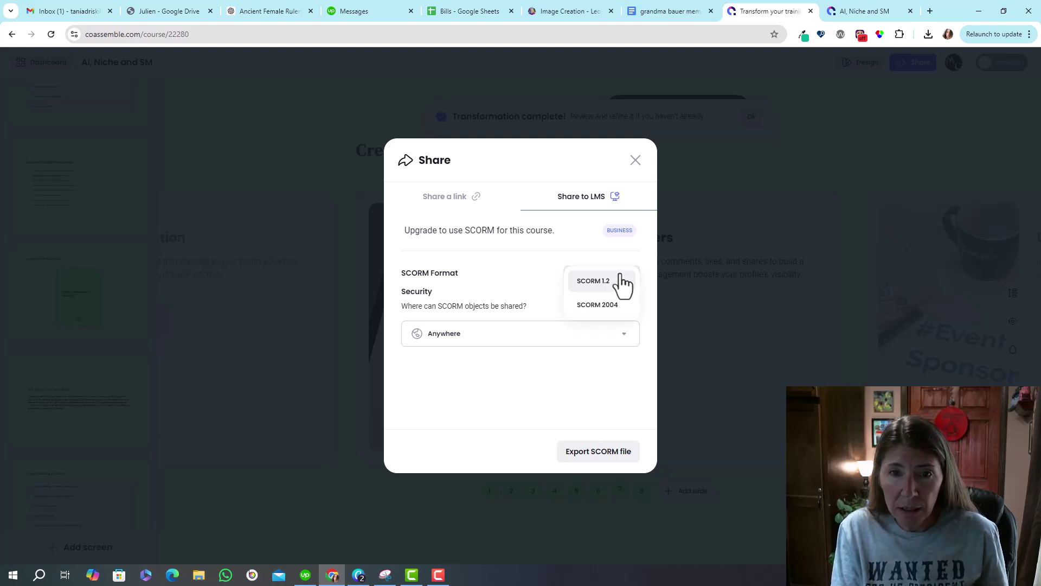
pyautogui.click(543, 271)
pyautogui.click(597, 457)
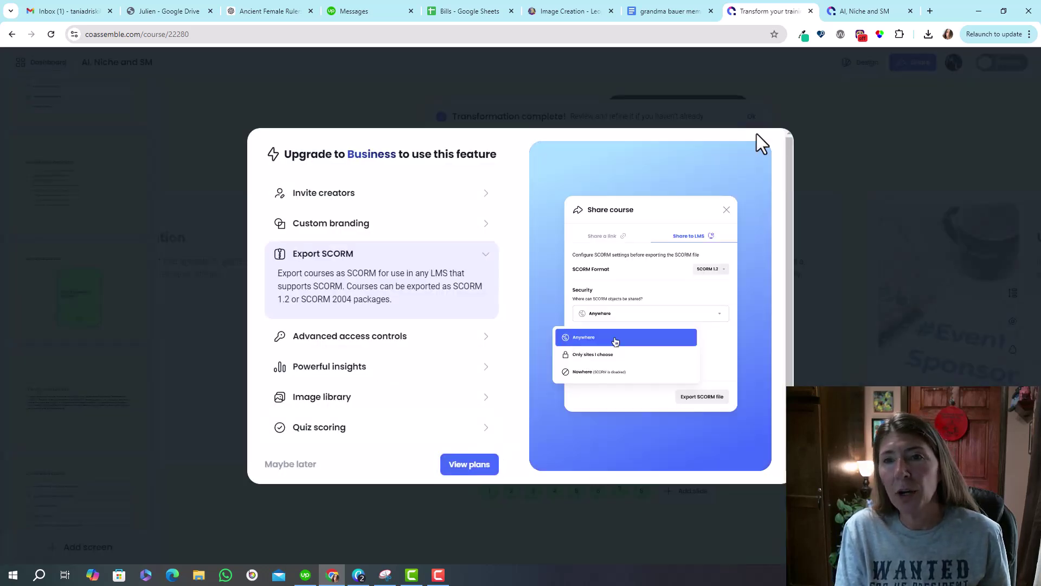
pyautogui.press('Escape')
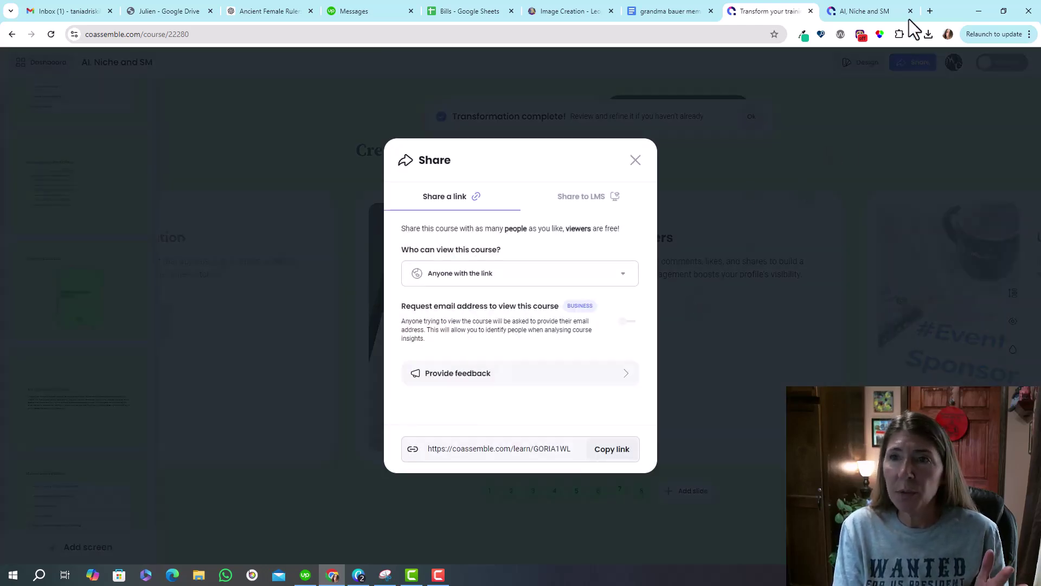
pyautogui.click(868, 13)
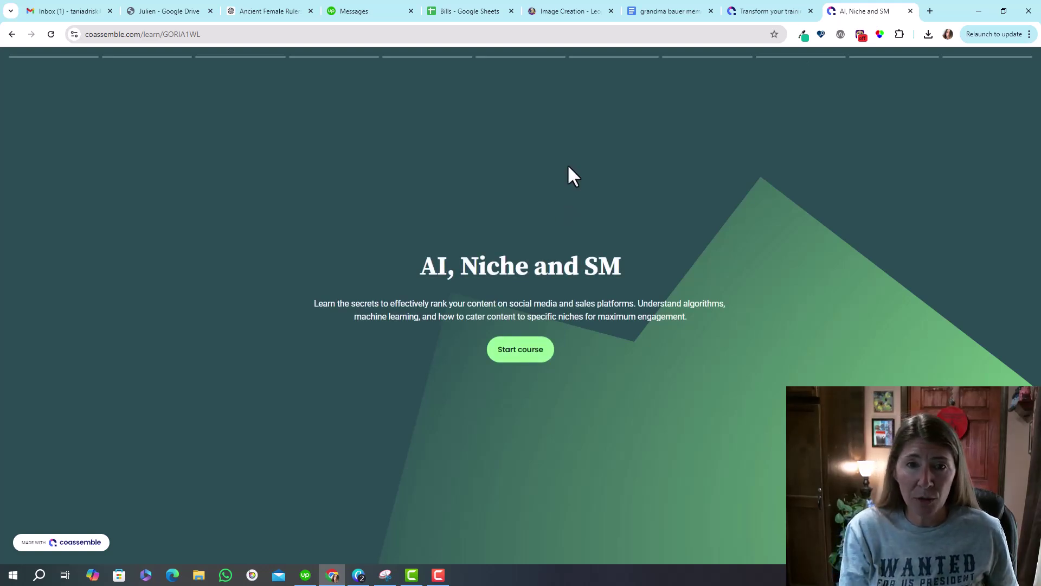
# Start the course as a learner and flip four Supervised Learning flashcards, marking each Got it.
pyautogui.click(512, 354)
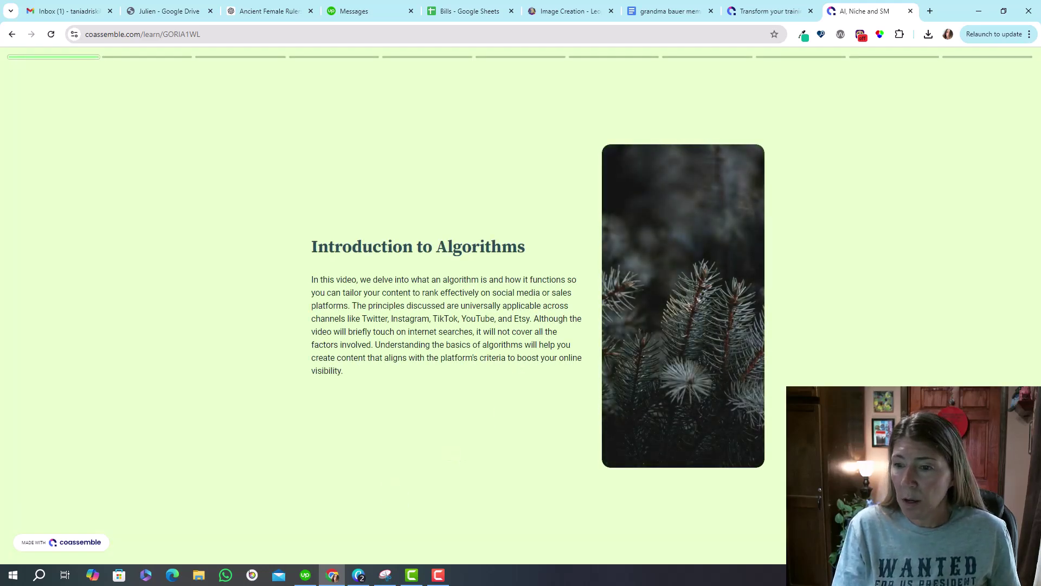
pyautogui.scroll(-2, 521, 303)
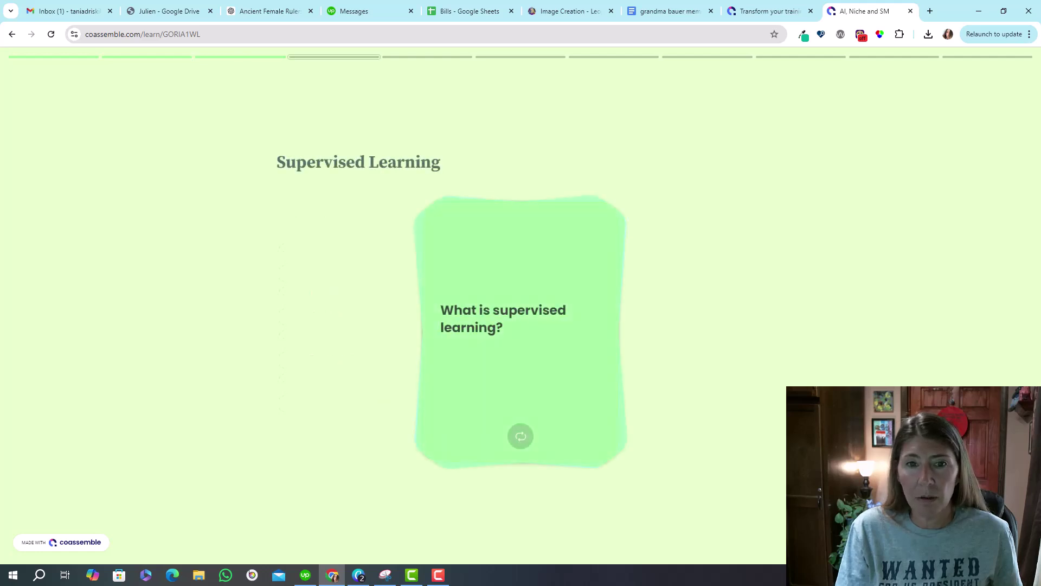
pyautogui.click(521, 436)
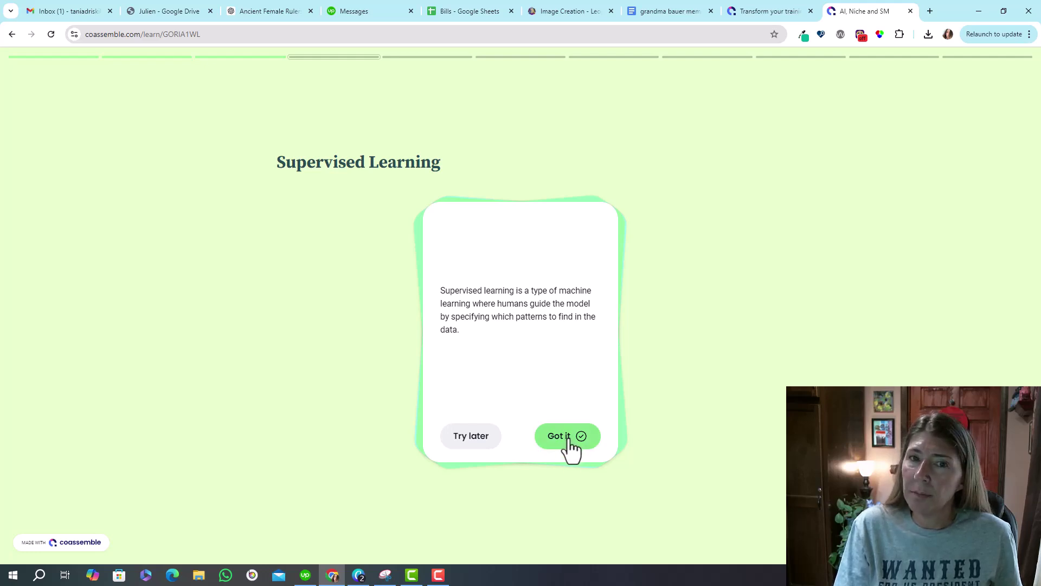
pyautogui.click(568, 438)
pyautogui.click(523, 437)
pyautogui.click(562, 442)
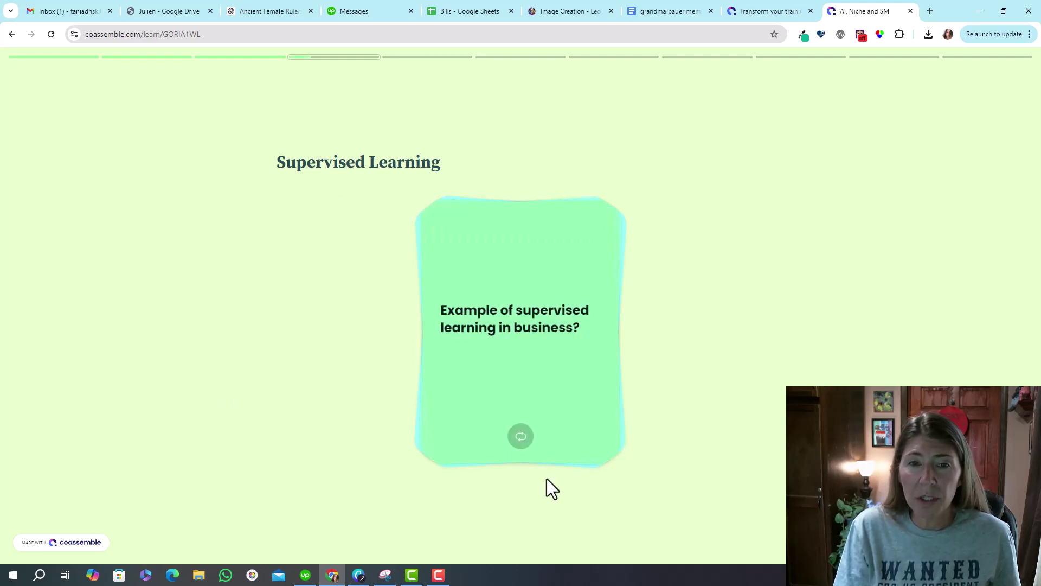
pyautogui.click(520, 437)
pyautogui.click(564, 439)
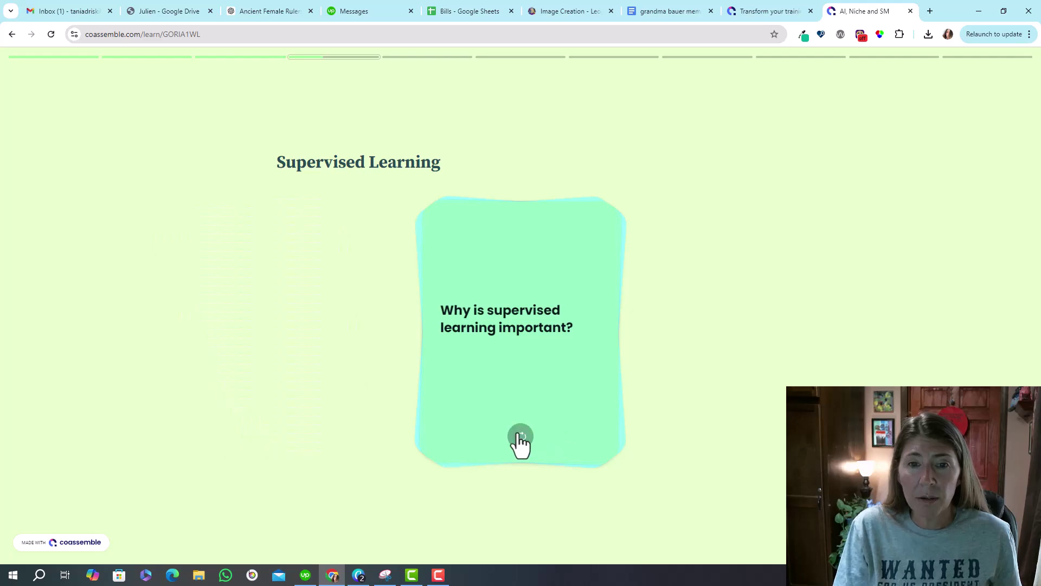
pyautogui.click(521, 437)
pyautogui.click(568, 438)
# Back in the editor, close Share, open Supervised Learning, and list the screen types to add.
pyautogui.click(765, 7)
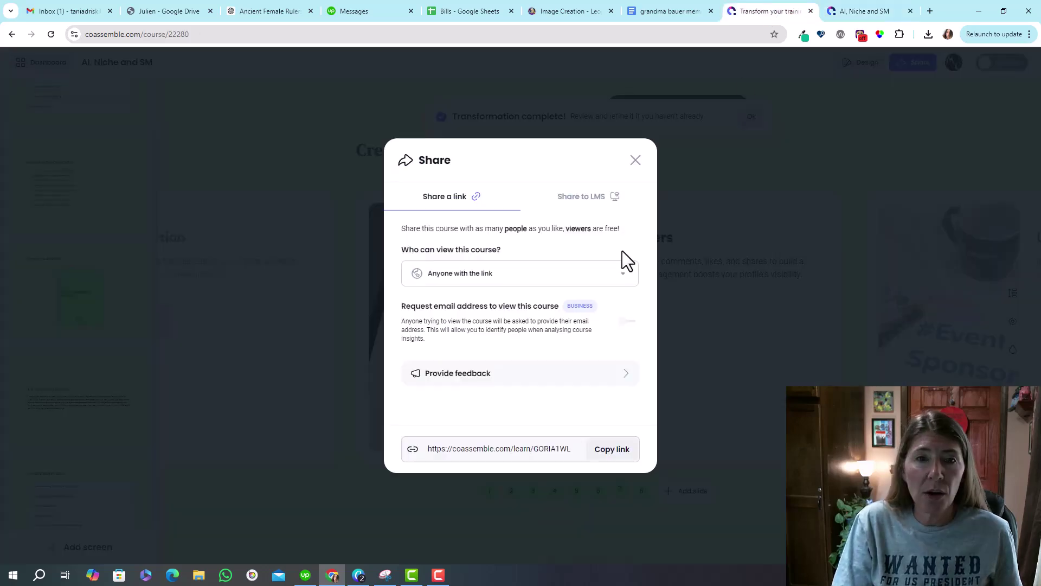
pyautogui.click(632, 163)
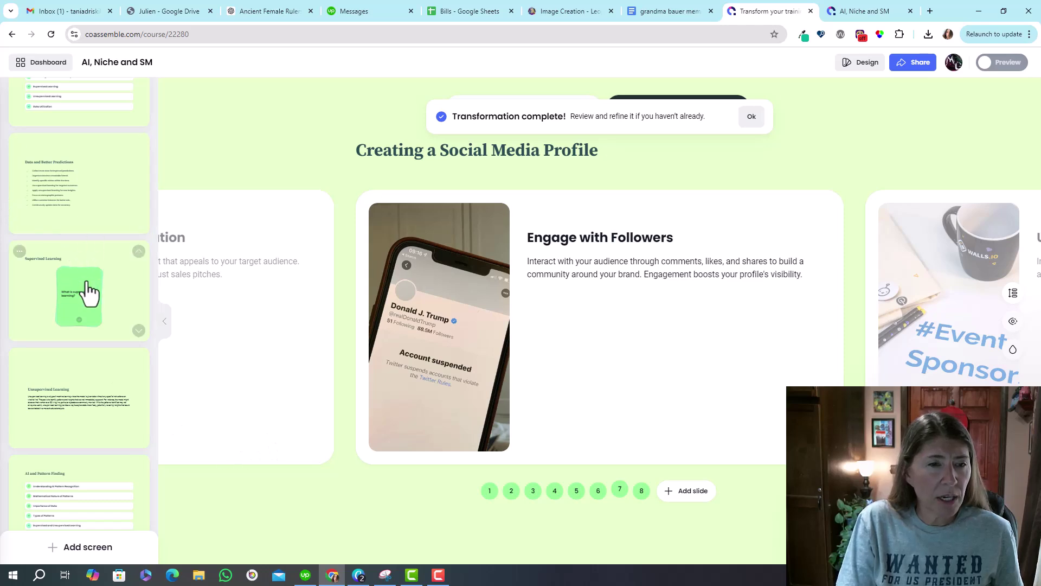
pyautogui.click(103, 298)
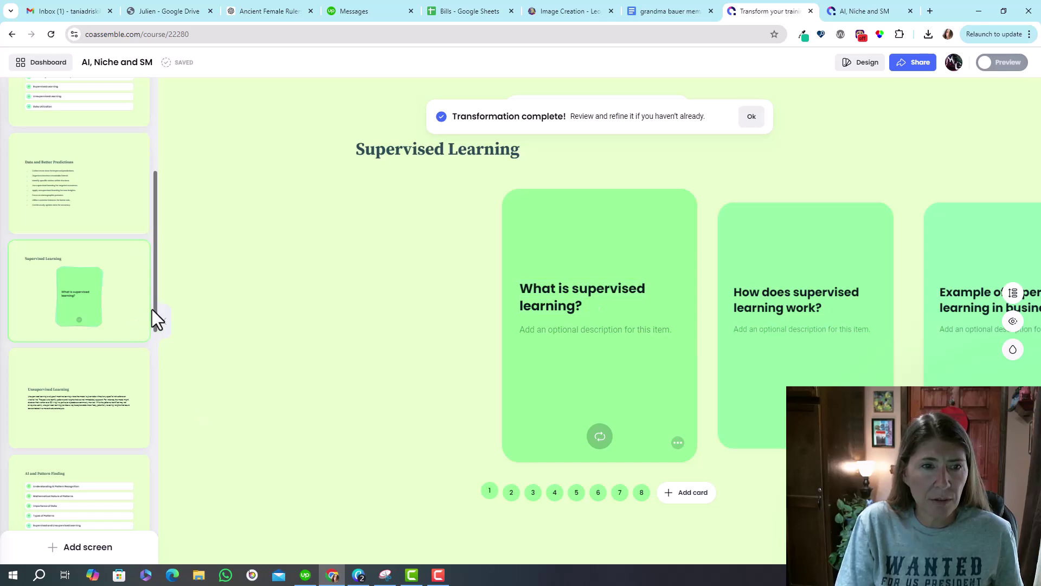
pyautogui.scroll(-1, 157, 380)
pyautogui.scroll(-6, 152, 358)
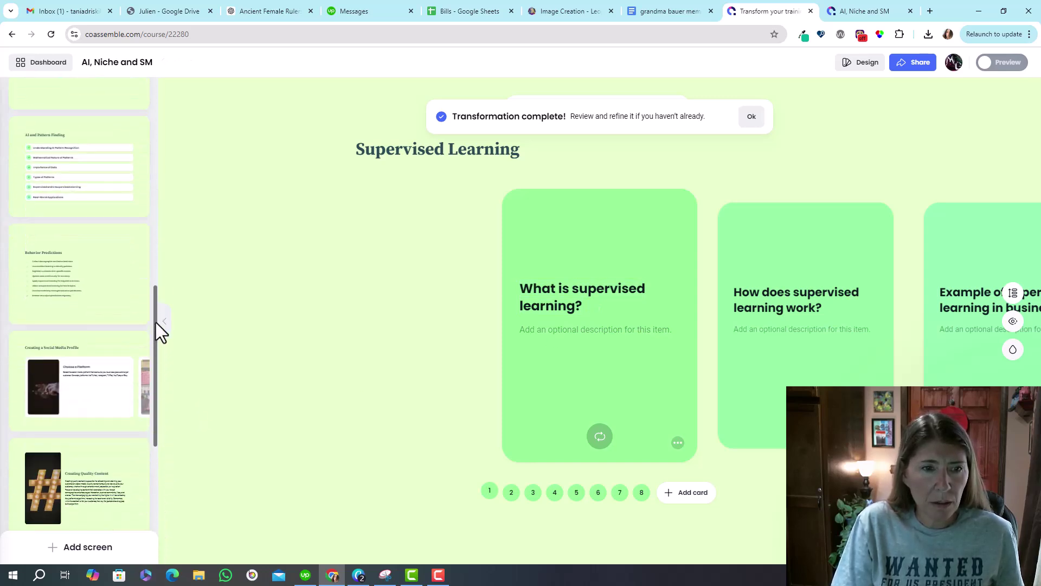
pyautogui.scroll(-7, 154, 434)
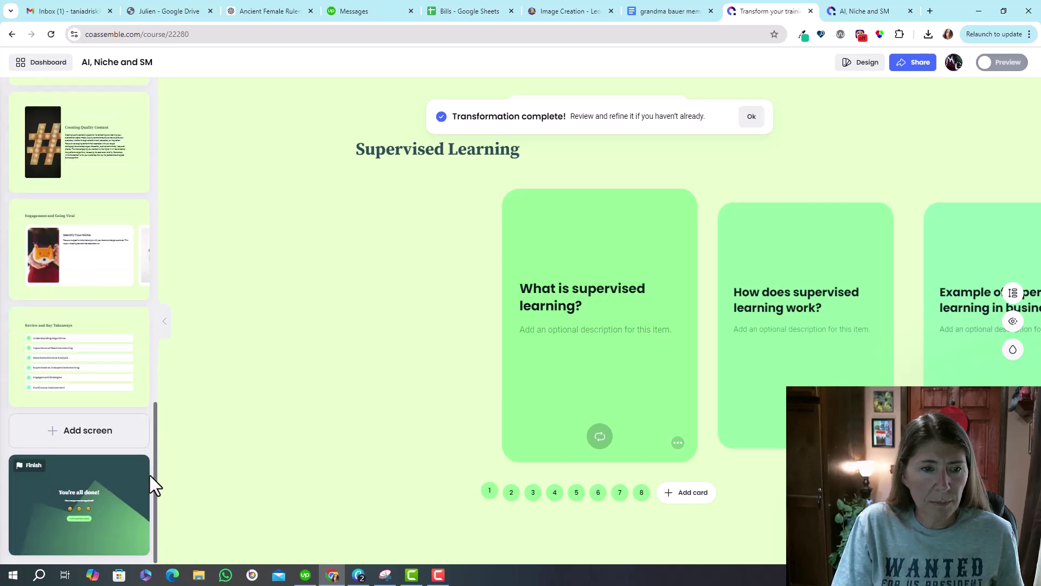
pyautogui.click(70, 423)
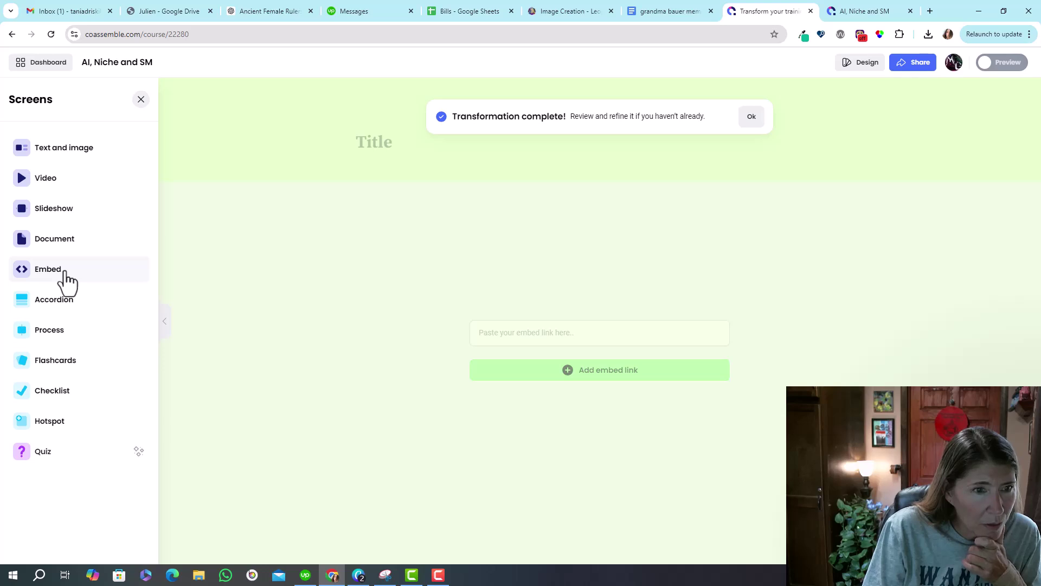
# Open the Creating Quality Content screen and check its title visibility and background colour options.
pyautogui.click(140, 102)
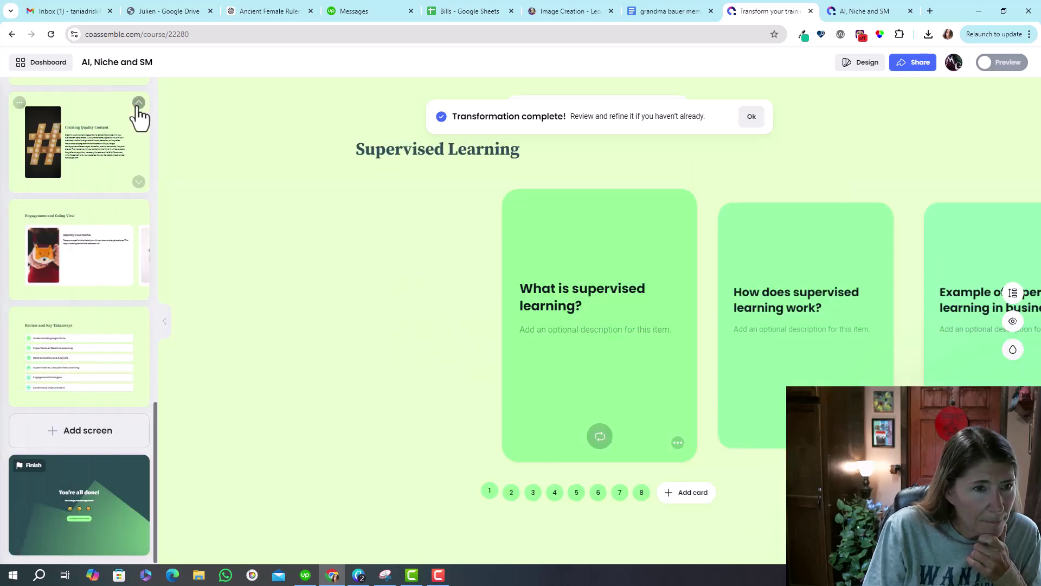
pyautogui.click(85, 152)
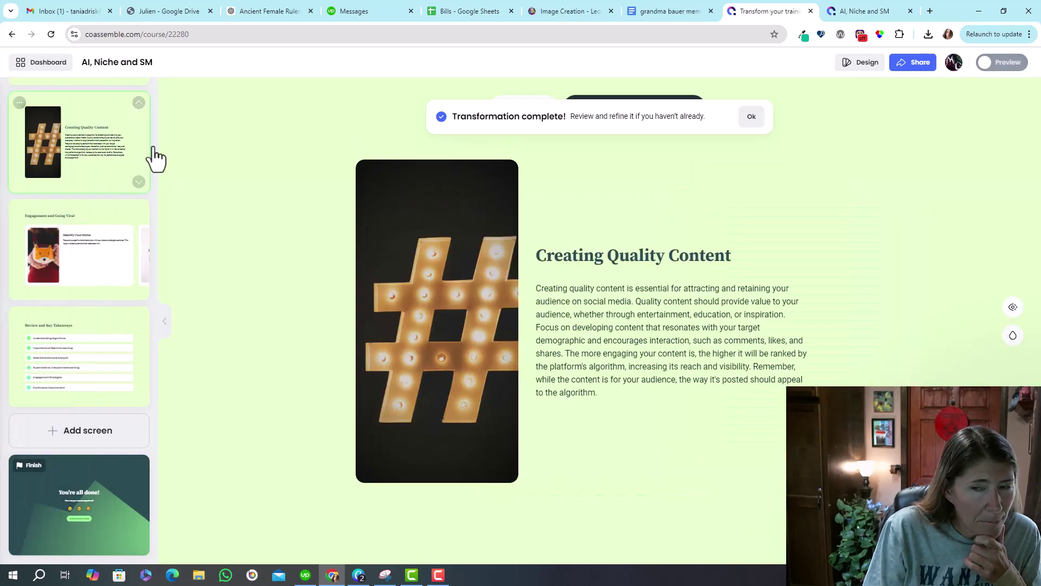
pyautogui.click(1013, 308)
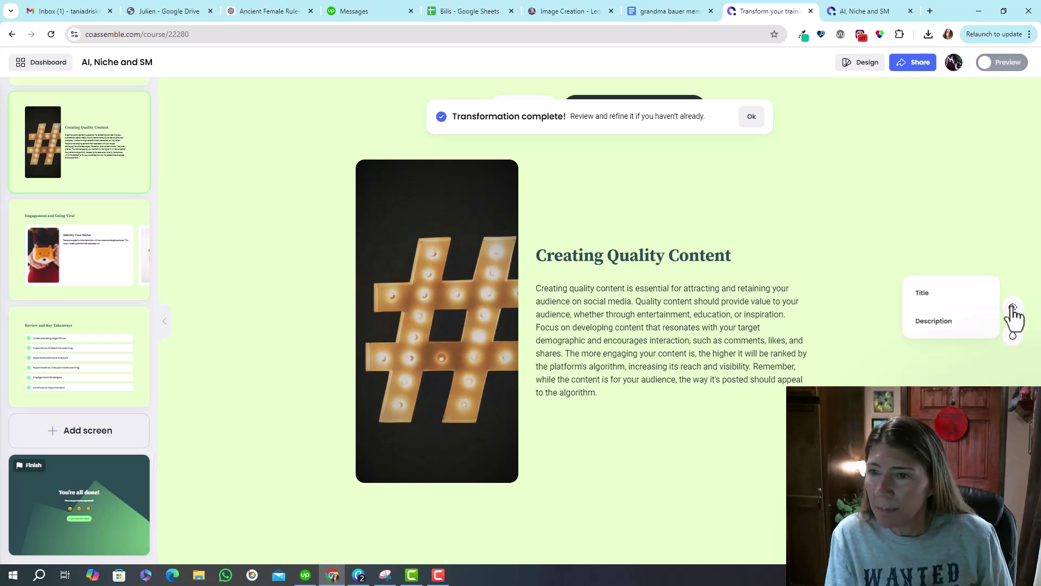
pyautogui.click(1013, 335)
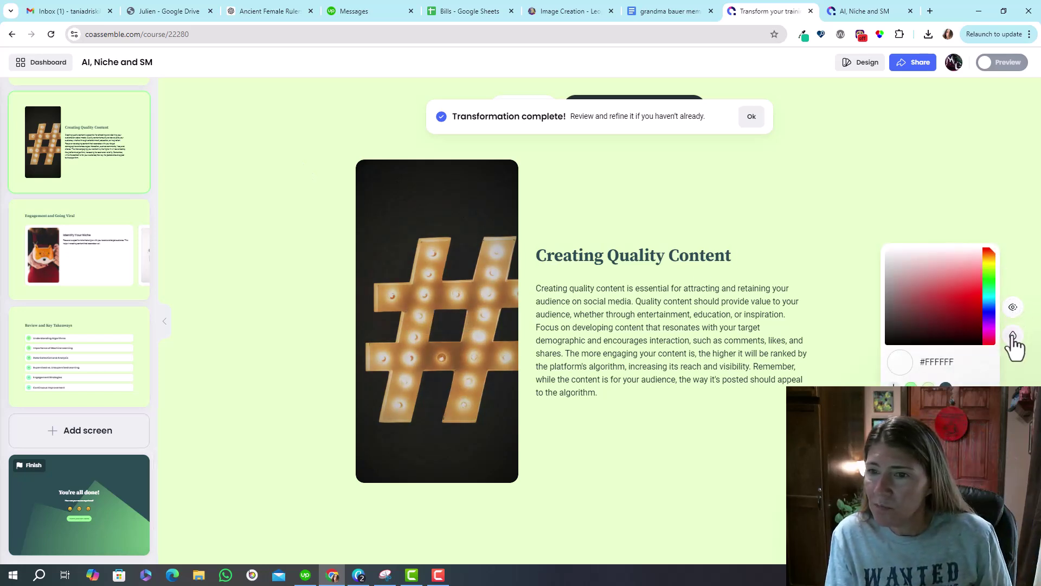
pyautogui.click(810, 193)
# Select the screen's image and show its Layout choices, from Image behind to No image.
pyautogui.click(751, 116)
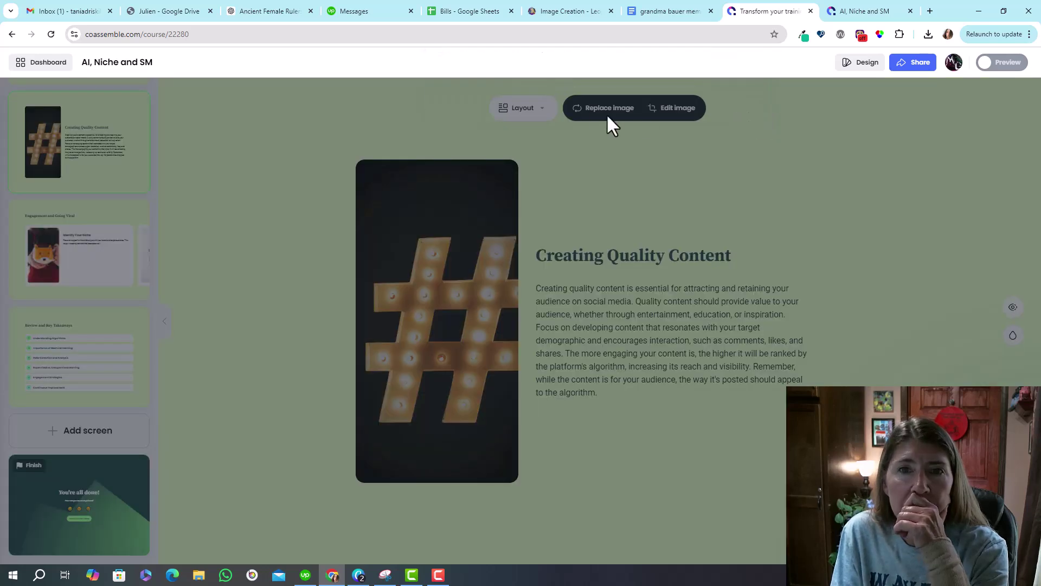
pyautogui.click(520, 110)
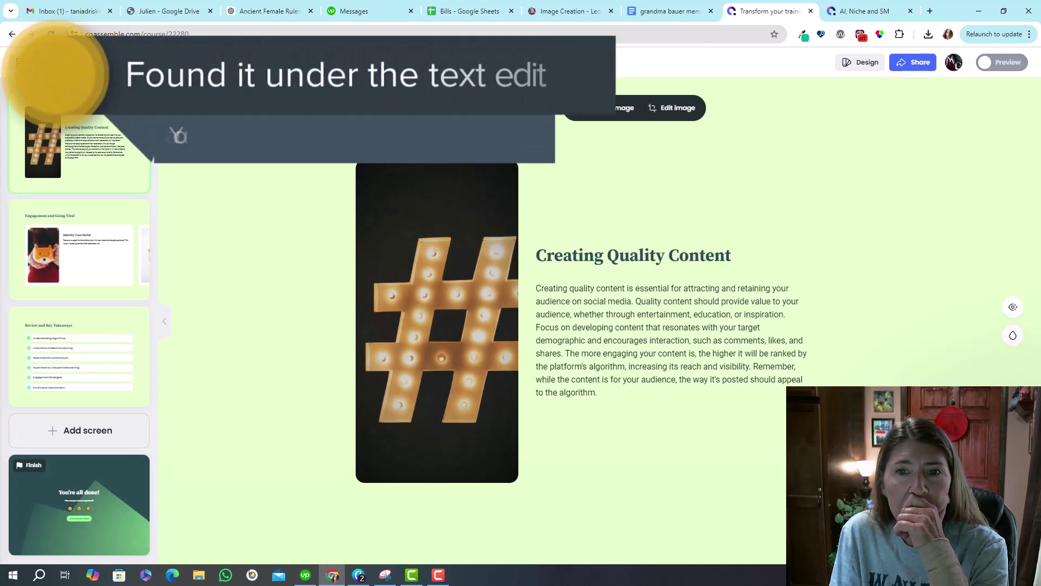
pyautogui.click(640, 378)
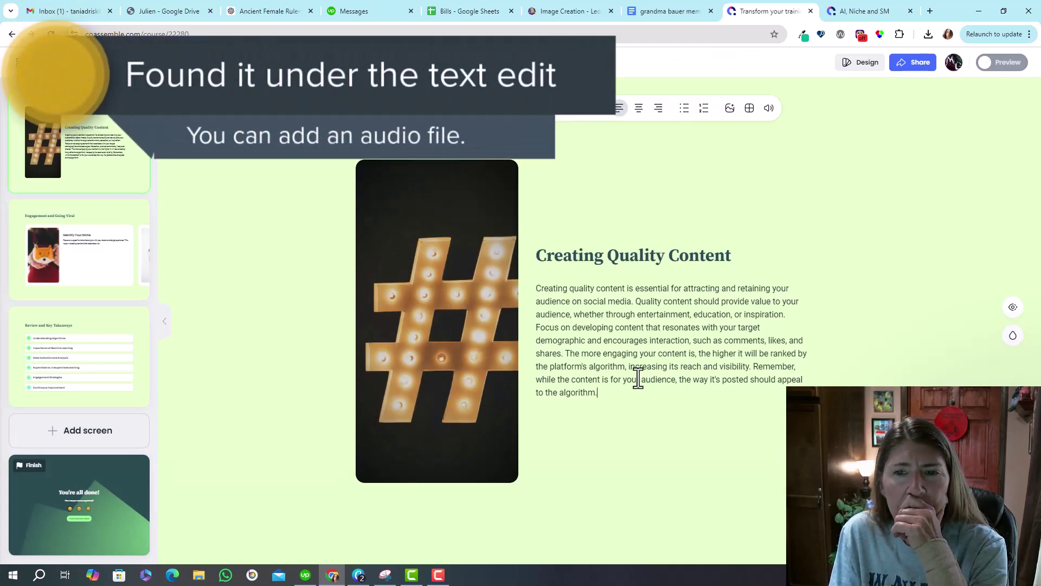
pyautogui.click(595, 262)
pyautogui.click(601, 360)
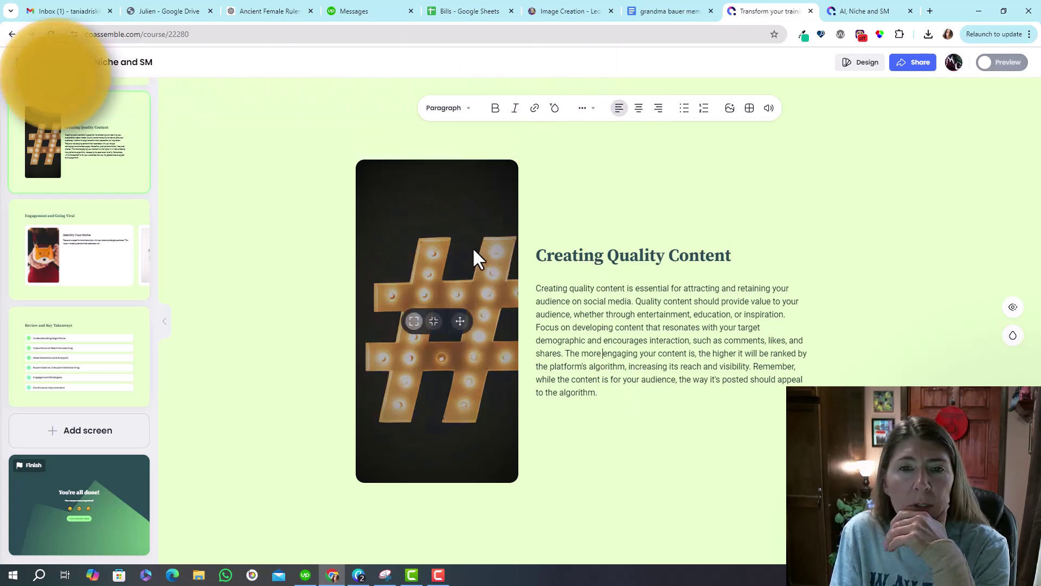
pyautogui.click(461, 250)
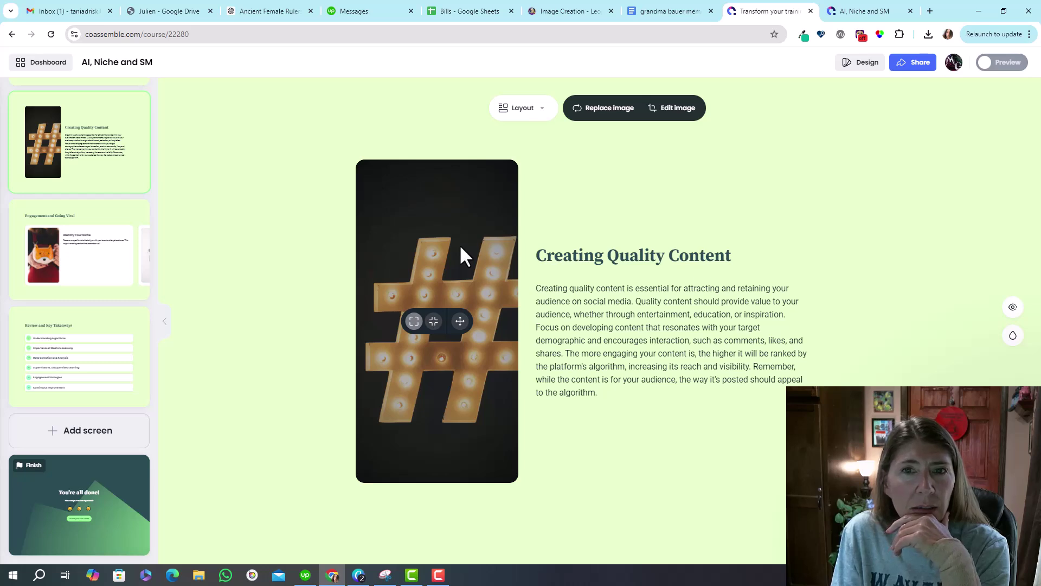
pyautogui.click(529, 111)
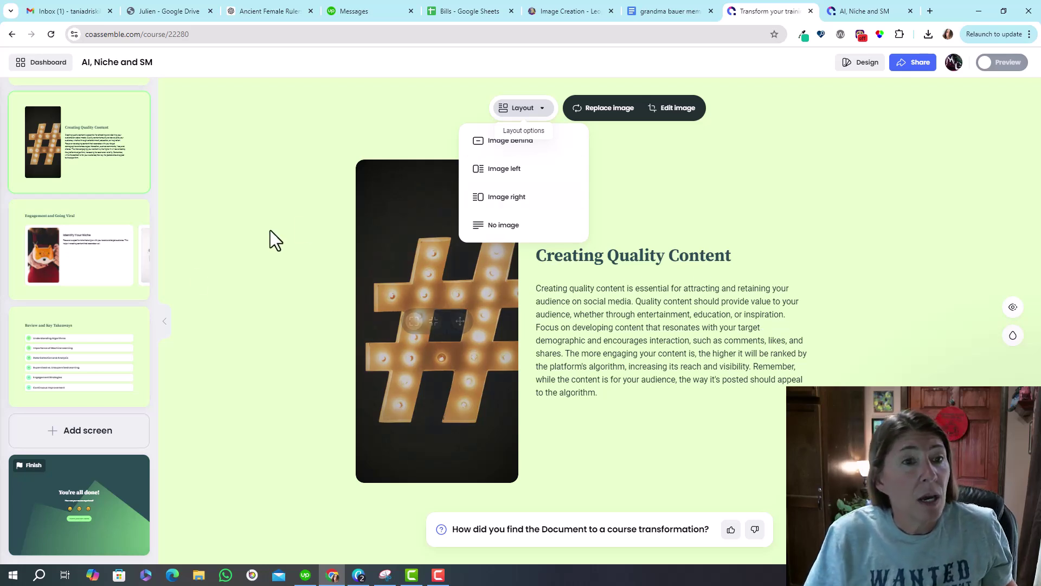
pyautogui.moveTo(154, 431); pyautogui.dragTo(166, 243)
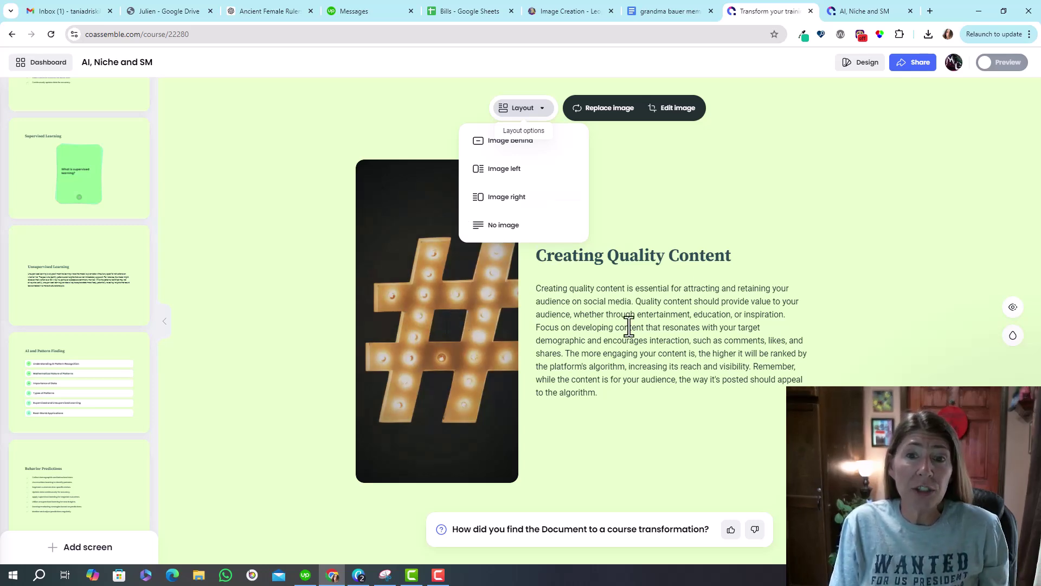
# Open the AI and Pattern Finding screen and select its first item, Understanding AI Pattern Recognition.
pyautogui.click(90, 399)
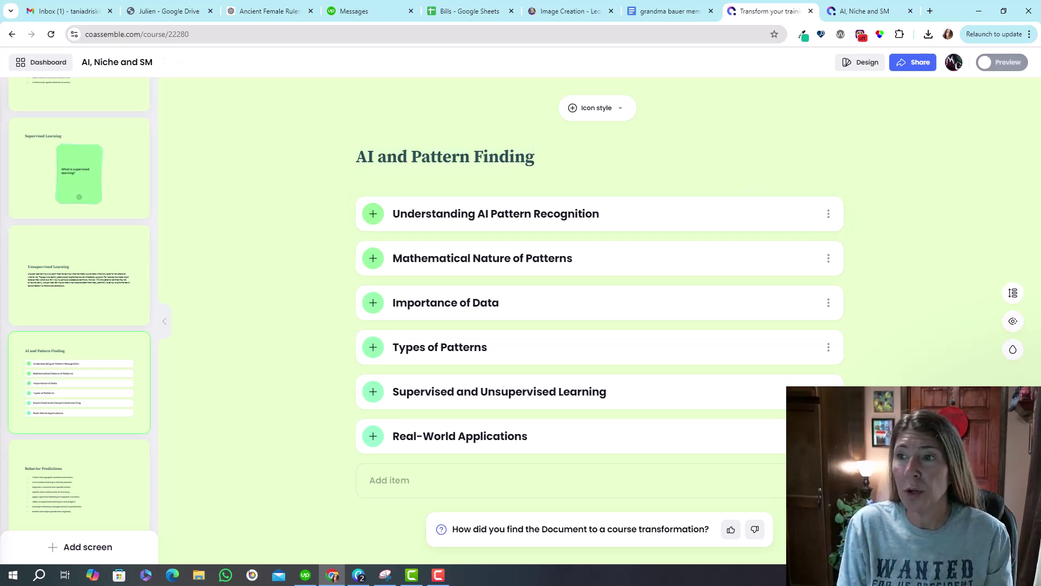
pyautogui.tripleClick(535, 215)
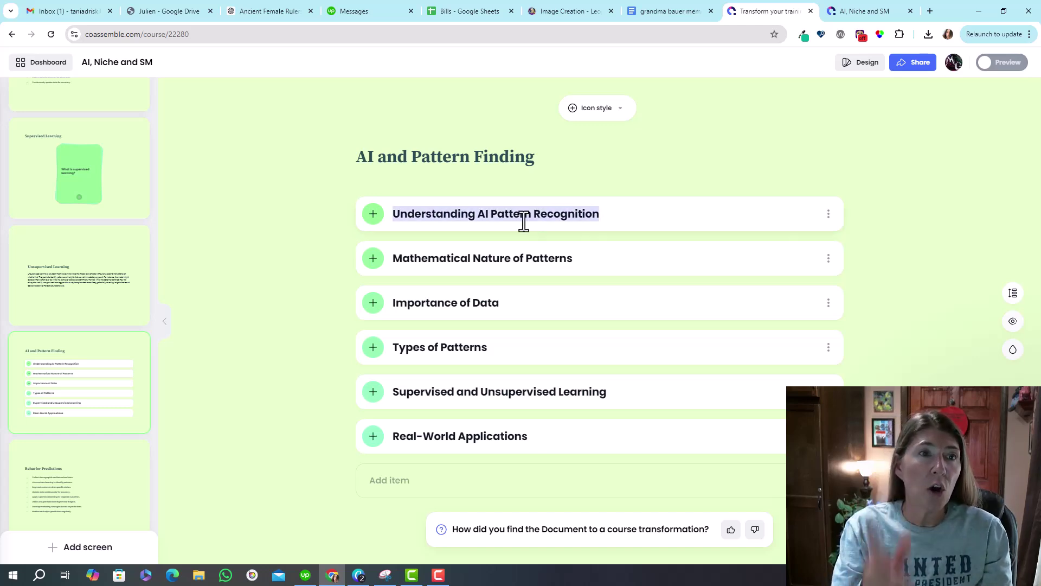
pyautogui.click(640, 60)
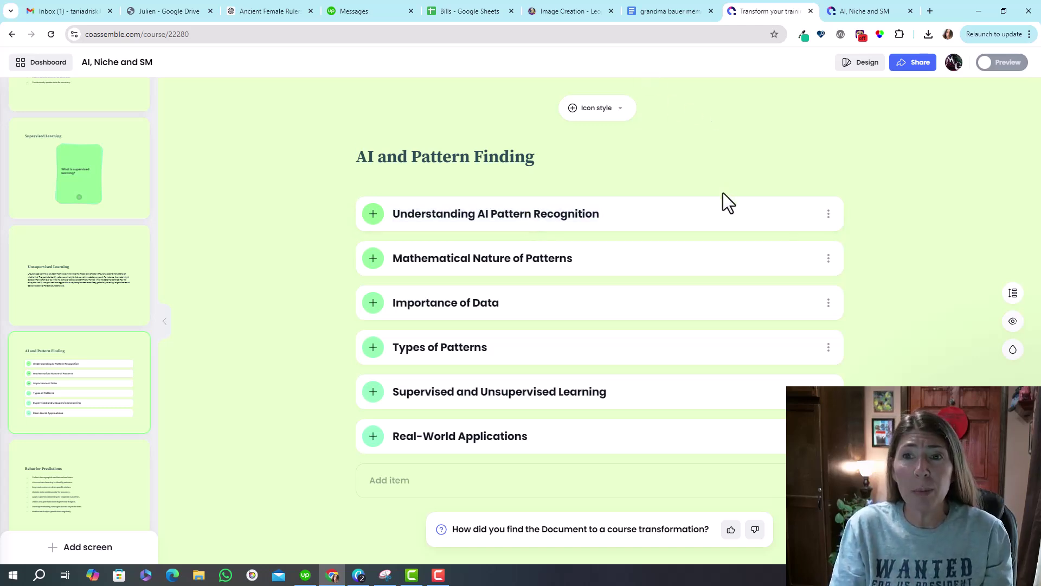